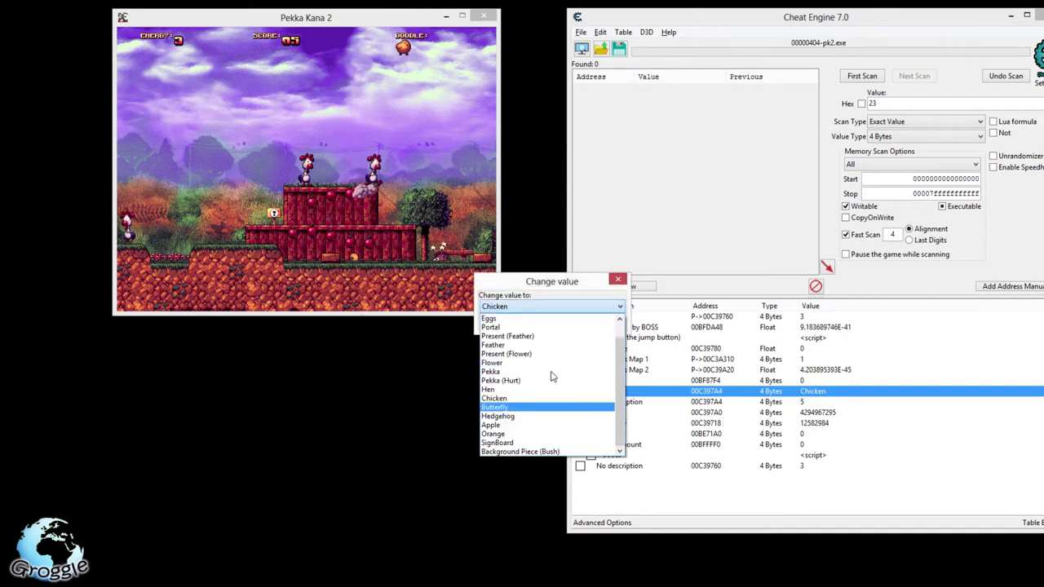
Change the Doddle entry's value to Portal and switch to the Pekka Kana 2 game.
scroll(545, 392, "up", 2)
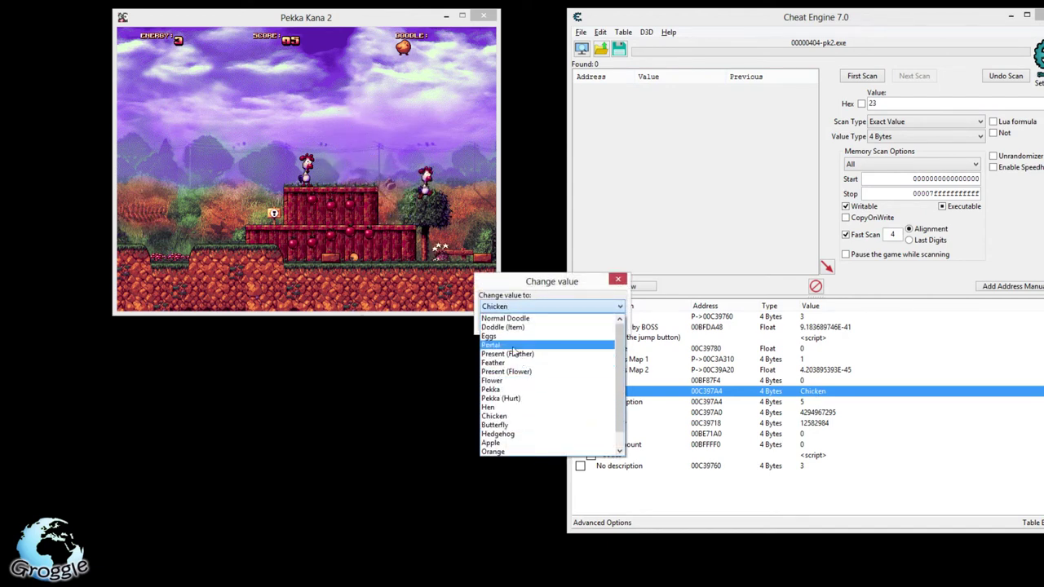
left_click(512, 346)
left_click(516, 322)
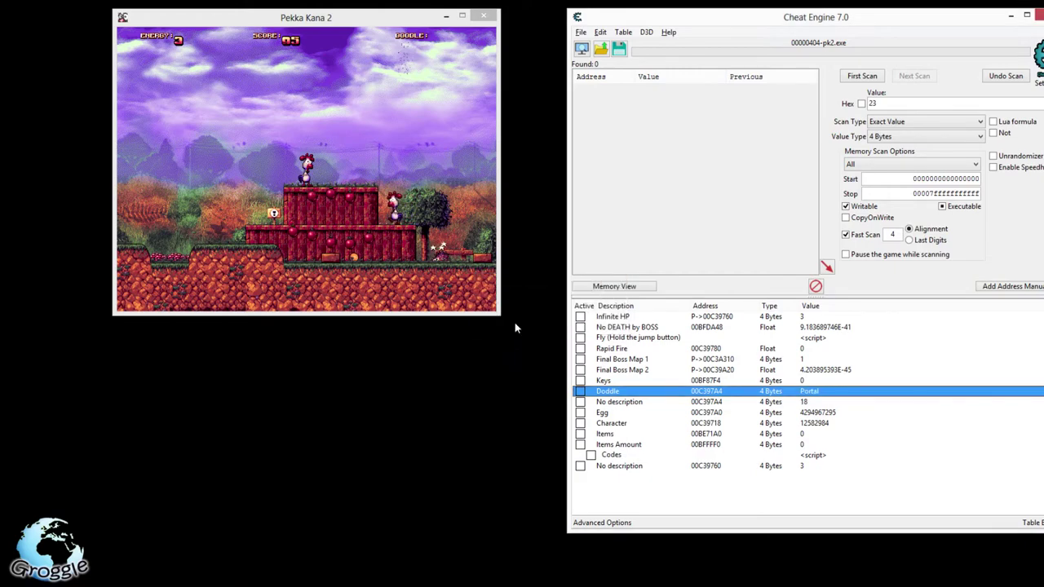
key("alt+Tab")
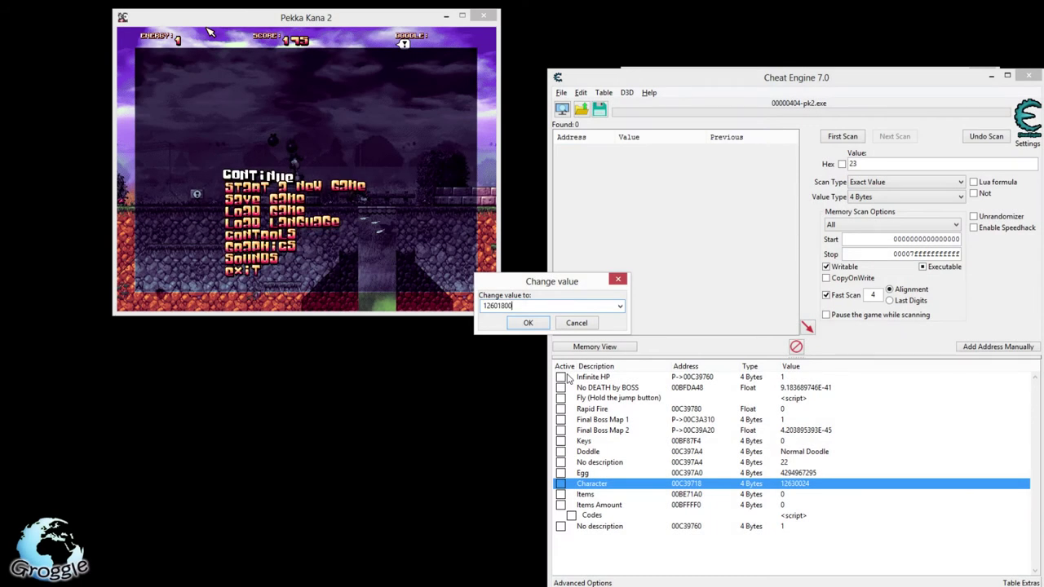
Set the Character entry's value to 12601800, then switch to Pekka Kana 2 and continue the paused game.
key("Return")
key("alt+Tab")
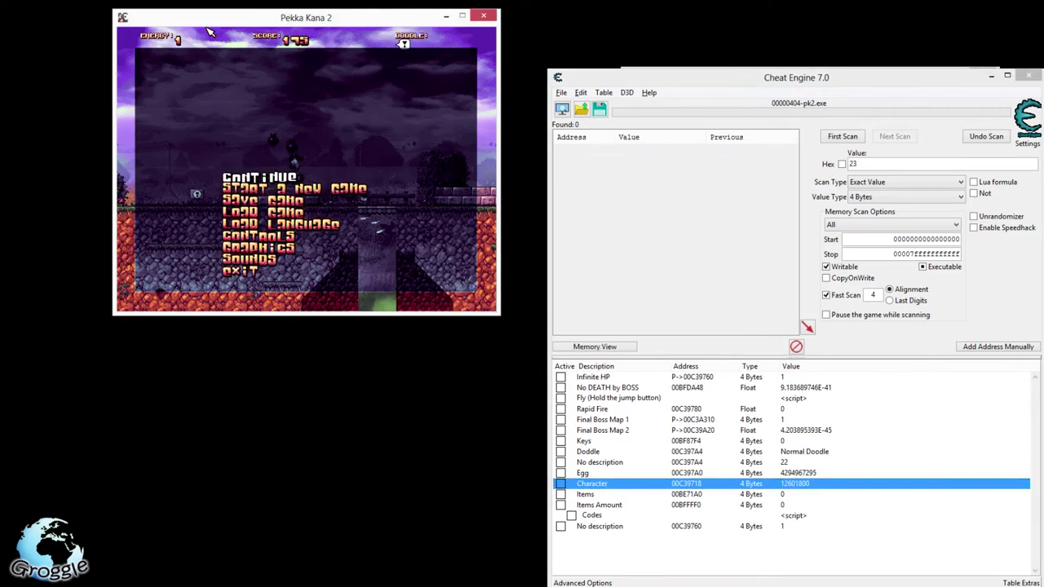
key("Return")
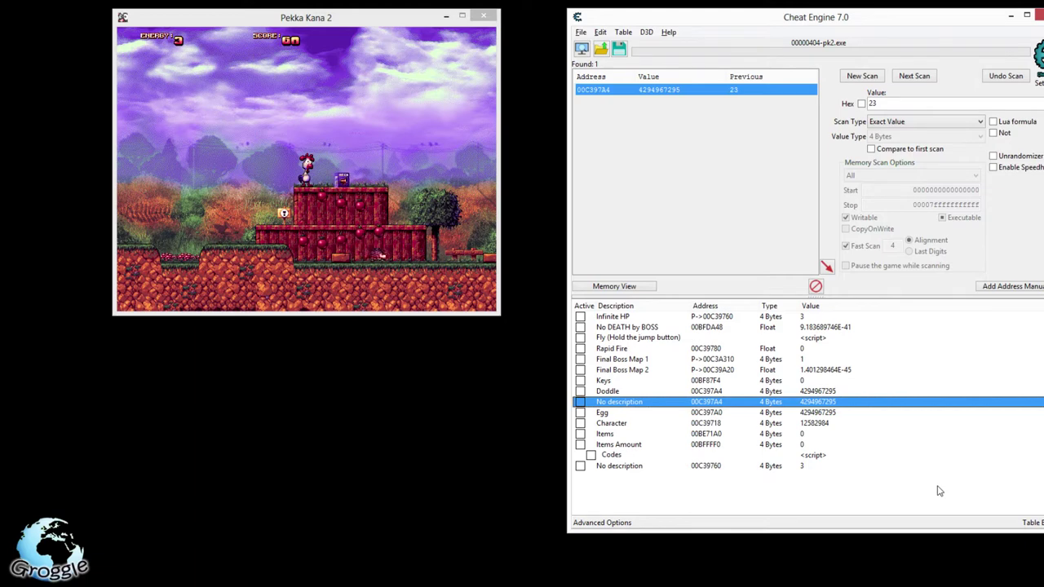
Select the Doddle entry, clear the previous results with a new scan, and look through the available scan types.
left_click(637, 391)
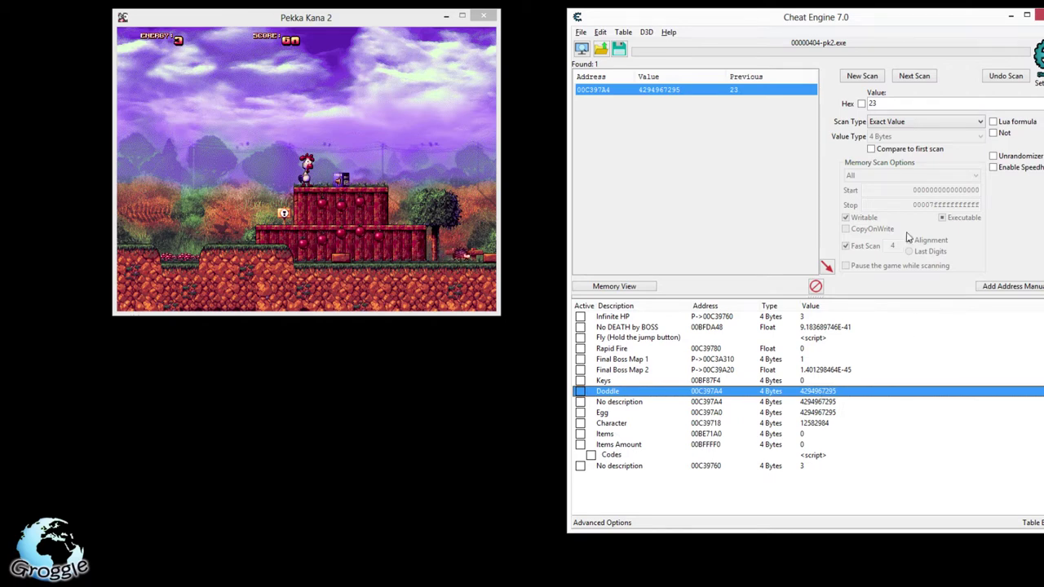
left_click(887, 122)
left_click(890, 121)
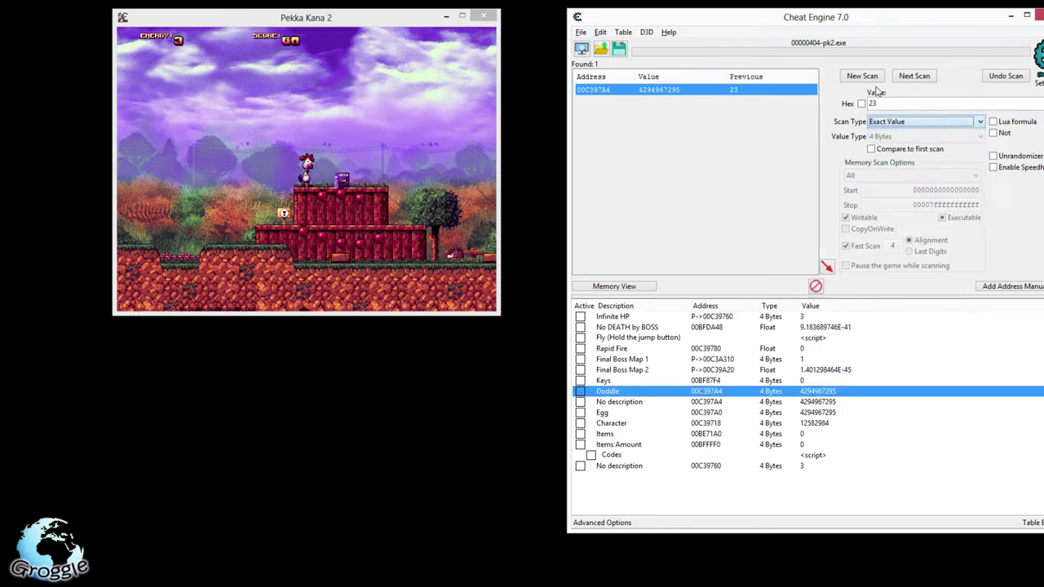
left_click(862, 76)
left_click(894, 123)
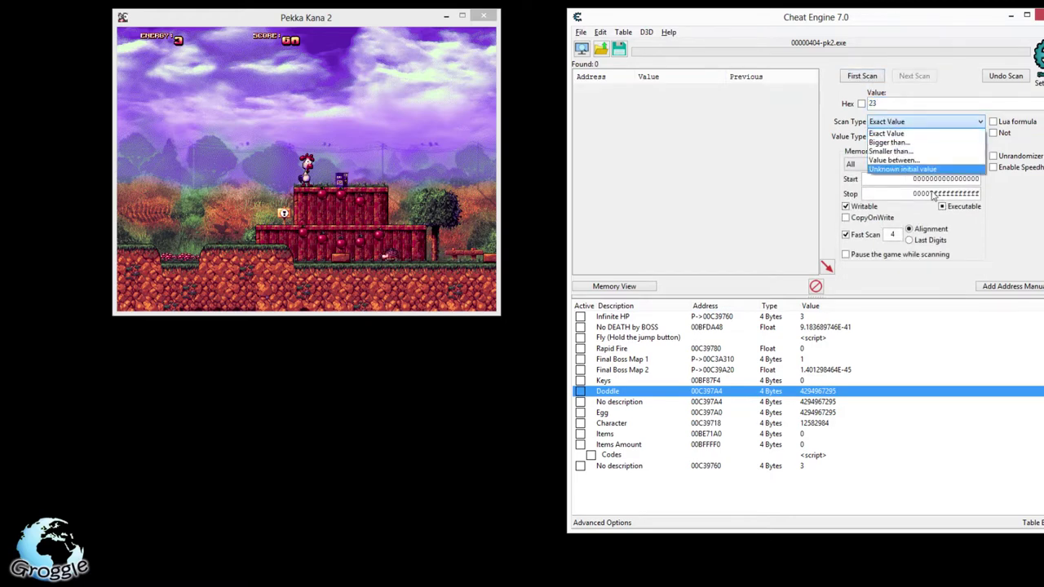
left_click(1007, 215)
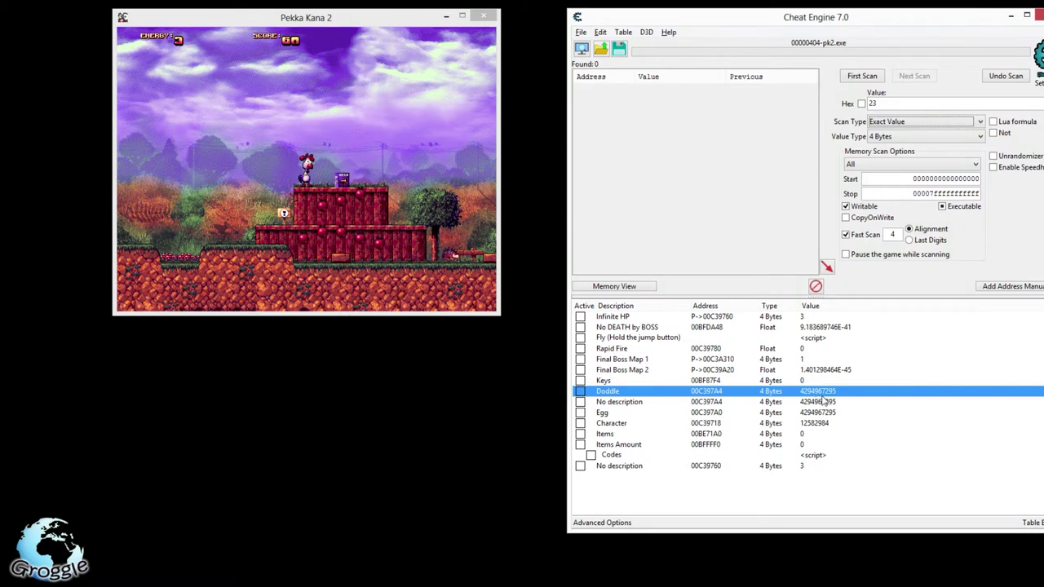
Switch to Pekka Kana 2, move the character onto the adjacent item box to collect it, and return to Cheat Engine.
key("alt+Tab")
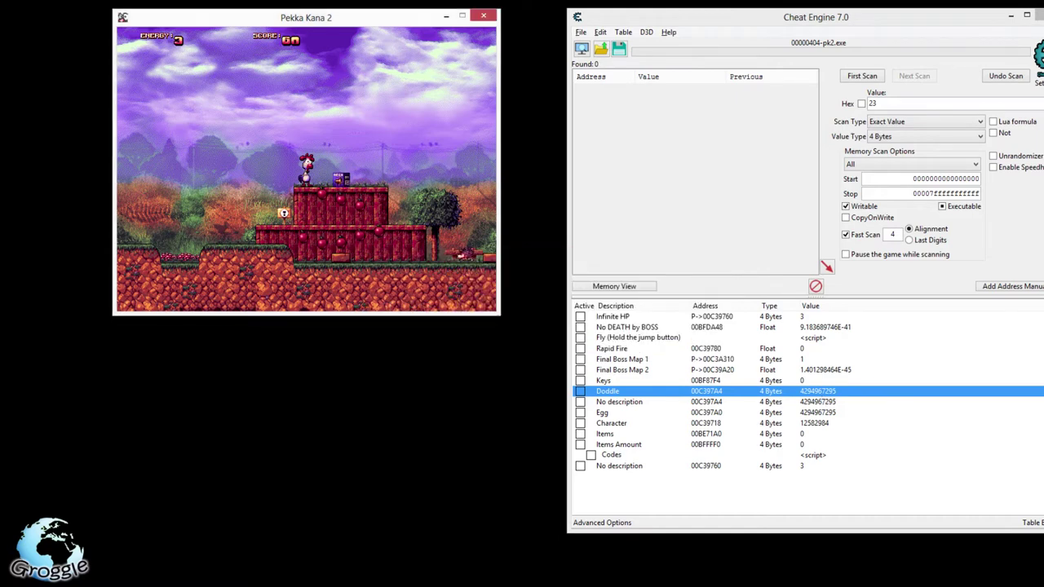
key("Right")
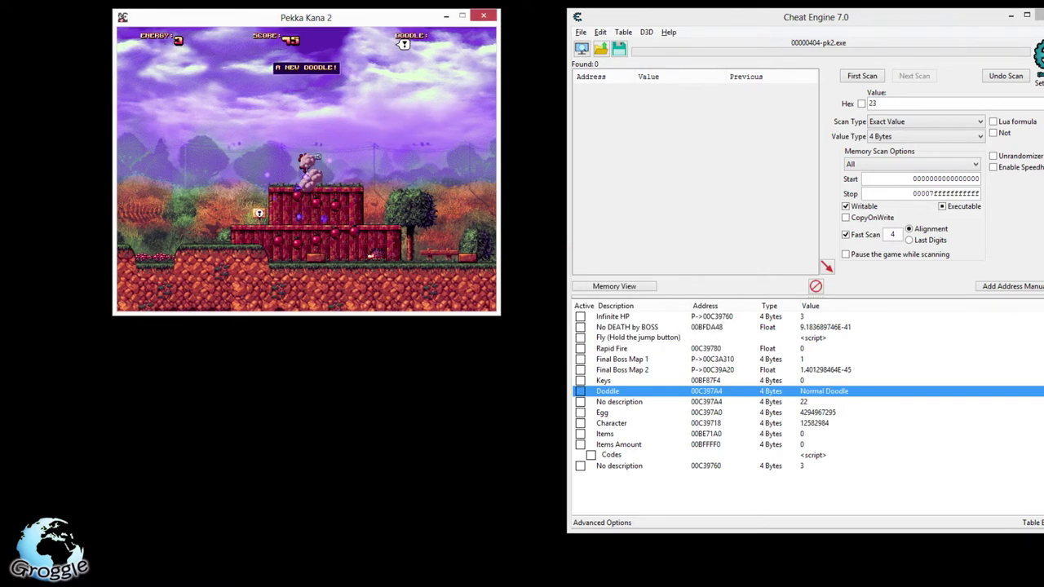
key("alt+Tab")
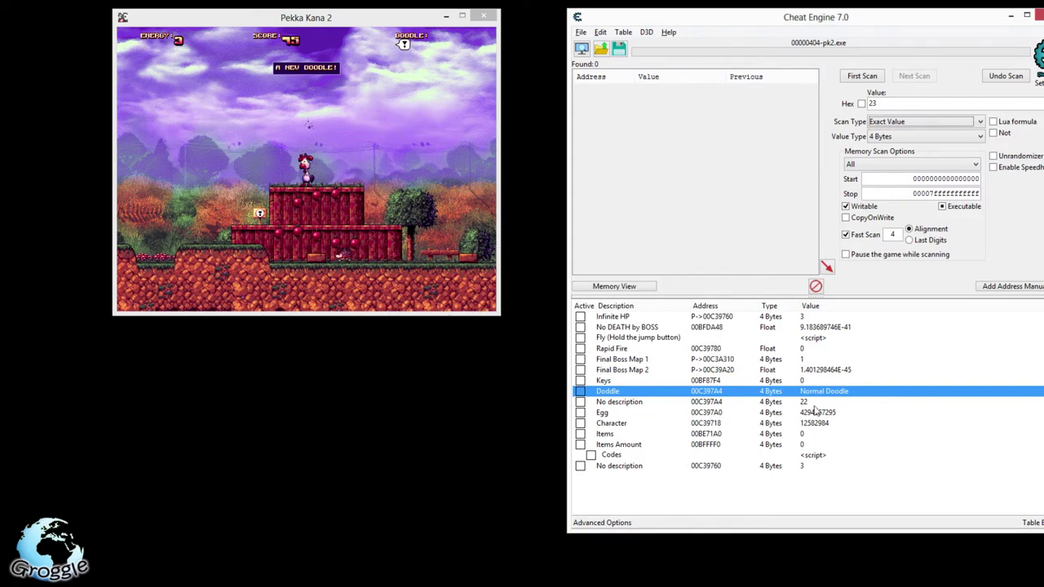
Set the value of the undescribed entry at address 00C397A4 to 0.
left_click(812, 404)
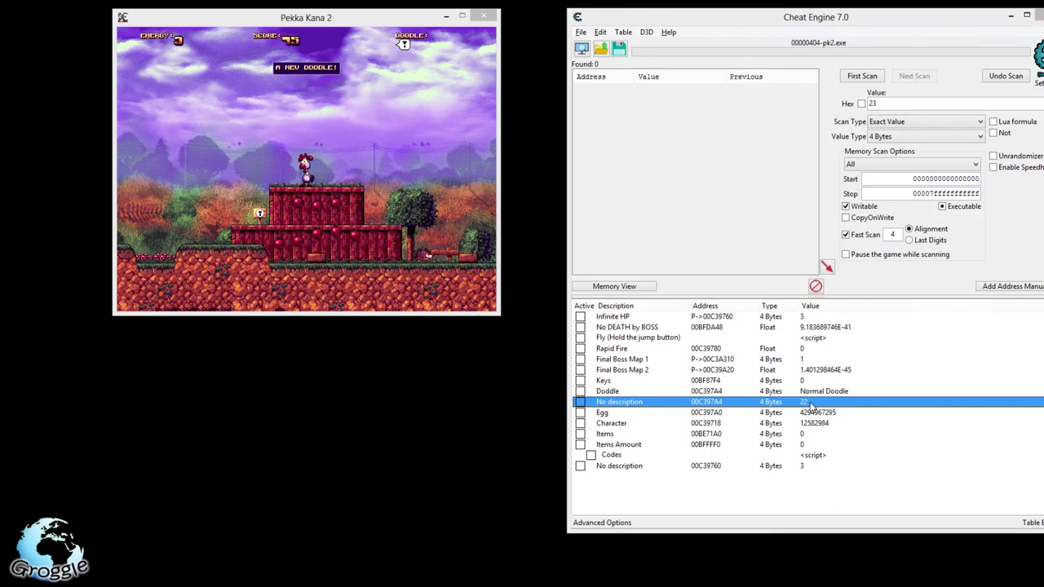
double_click(813, 404)
type("0")
key("Return")
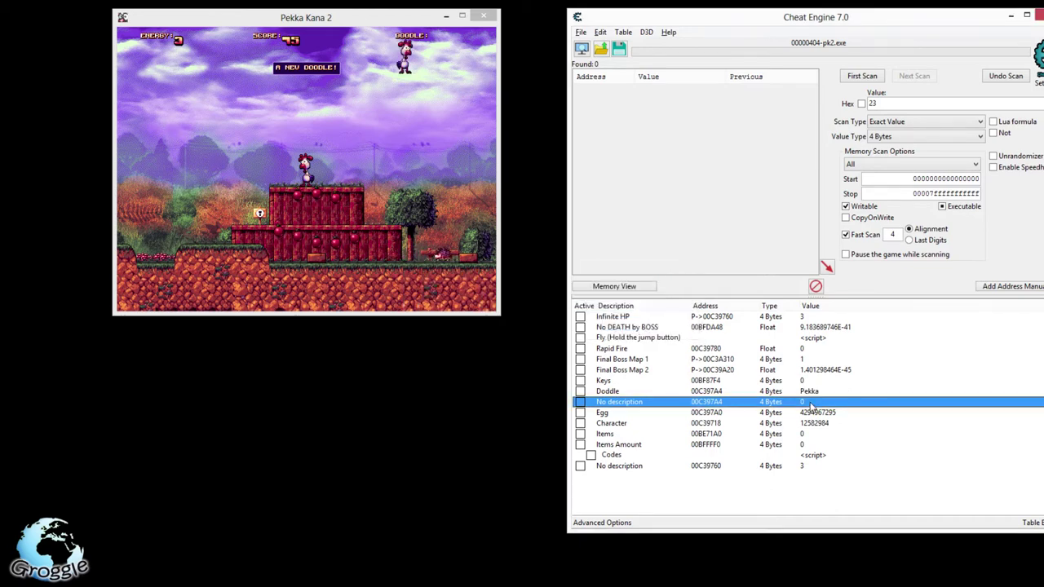
Switch to Pekka Kana 2 and use the doodle attack repeatedly to release several Pekka characters.
key("alt+Tab")
key("Left")
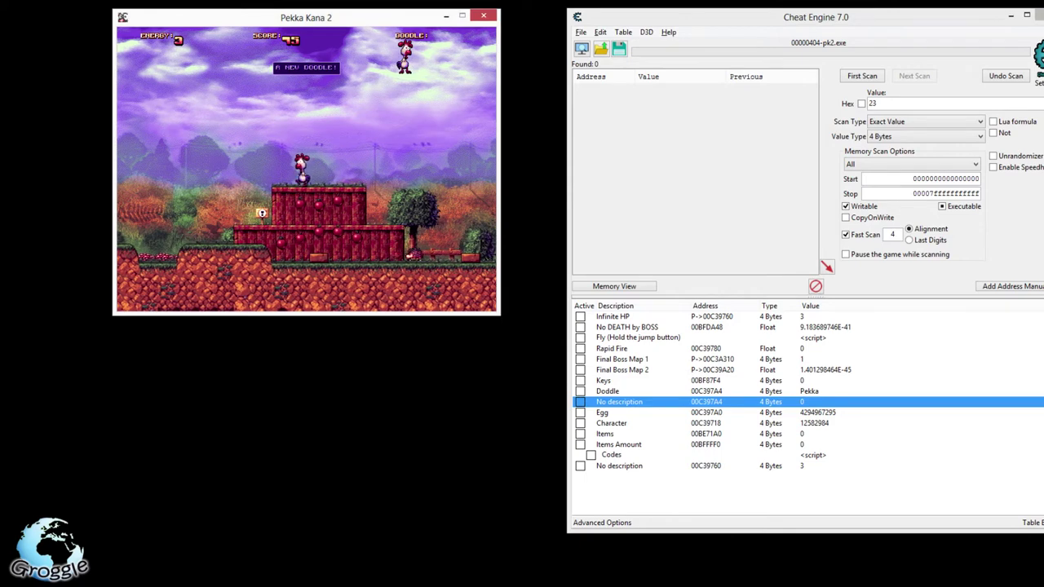
key("alt")
key("alt")
key("alt")
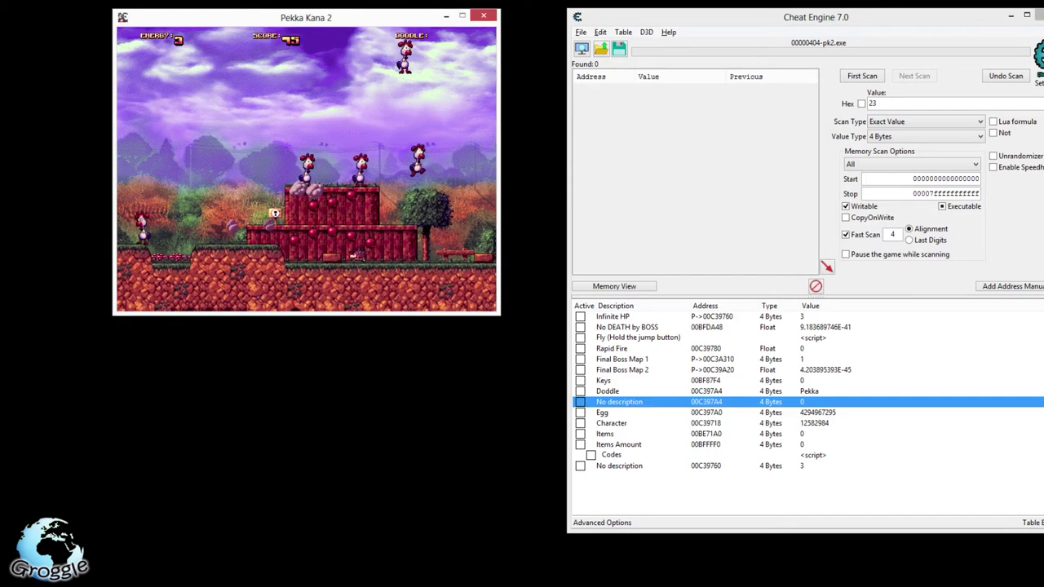
Return to Cheat Engine and set the undescribed entry at address 00C397A4 to 1.
key("alt+Tab")
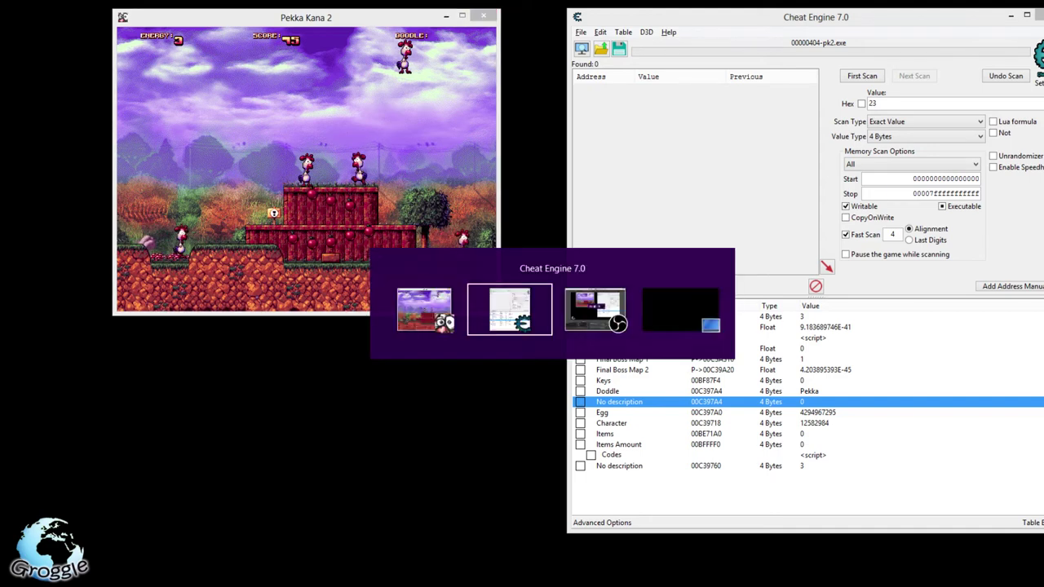
double_click(804, 403)
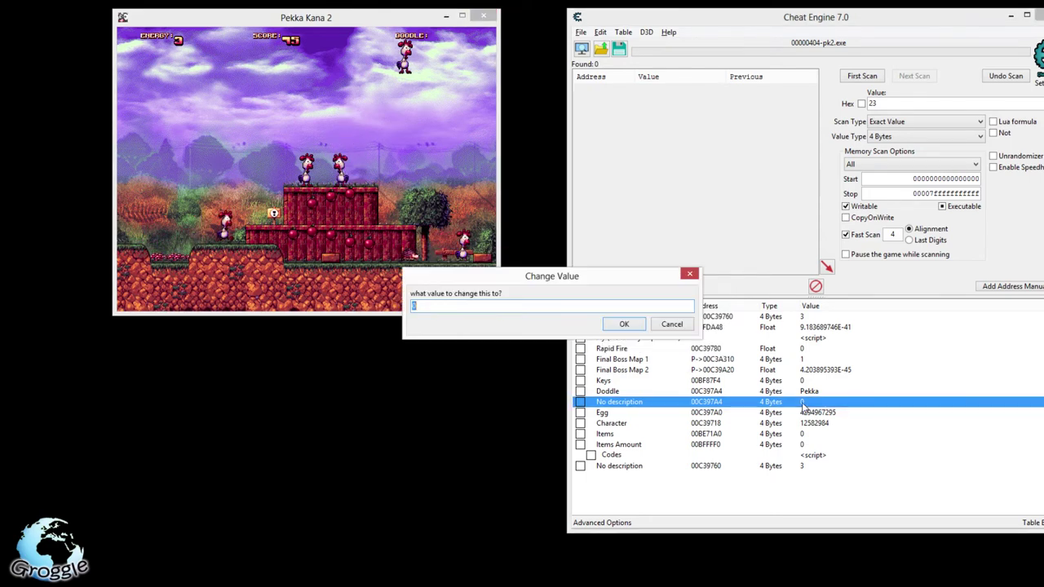
type("1")
key("Return")
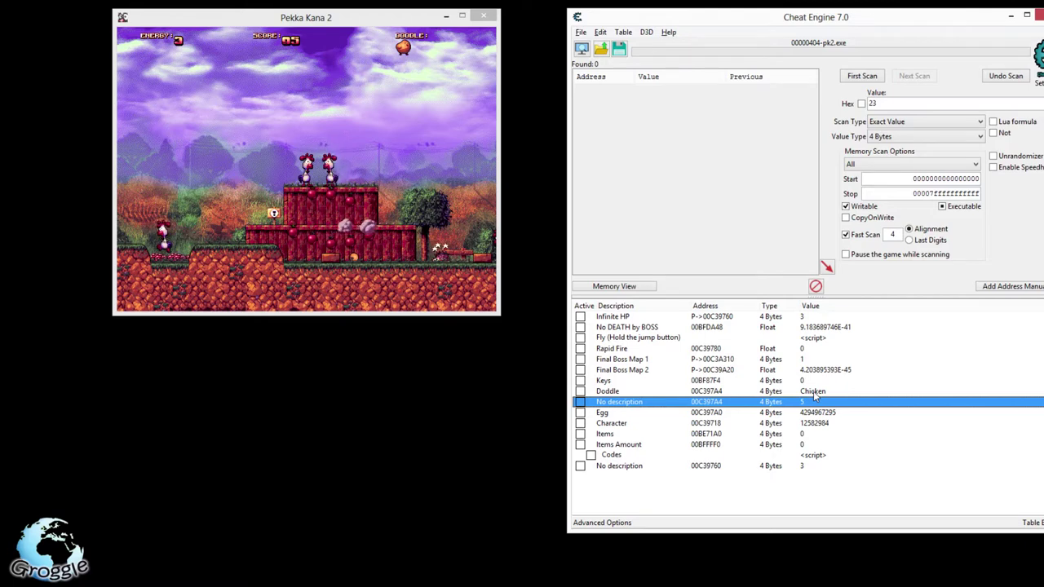
Change the Doddle entry's value from its option list to Portal.
double_click(814, 393)
left_click(526, 307)
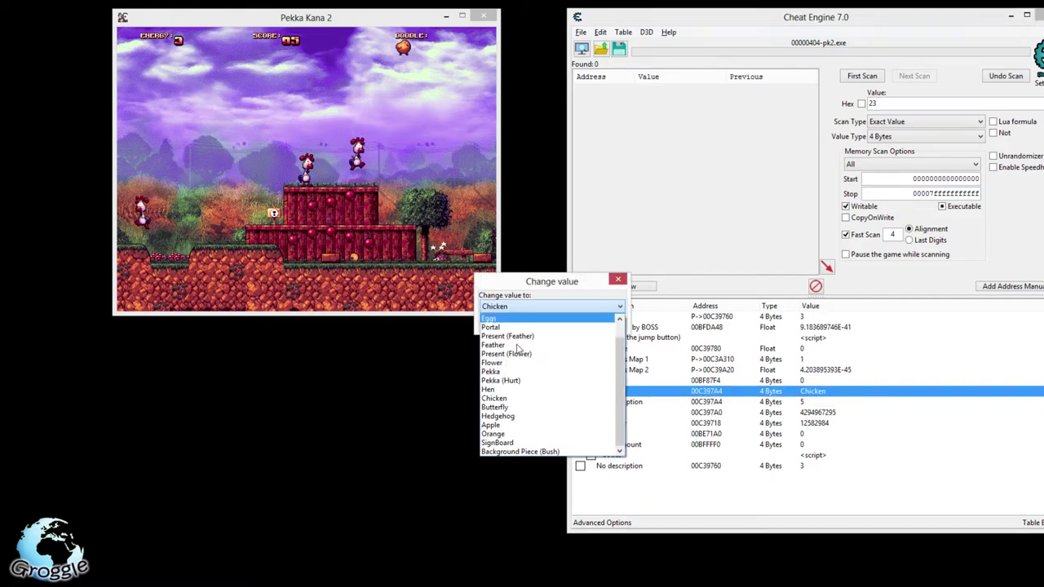
scroll(526, 355, "up", 1)
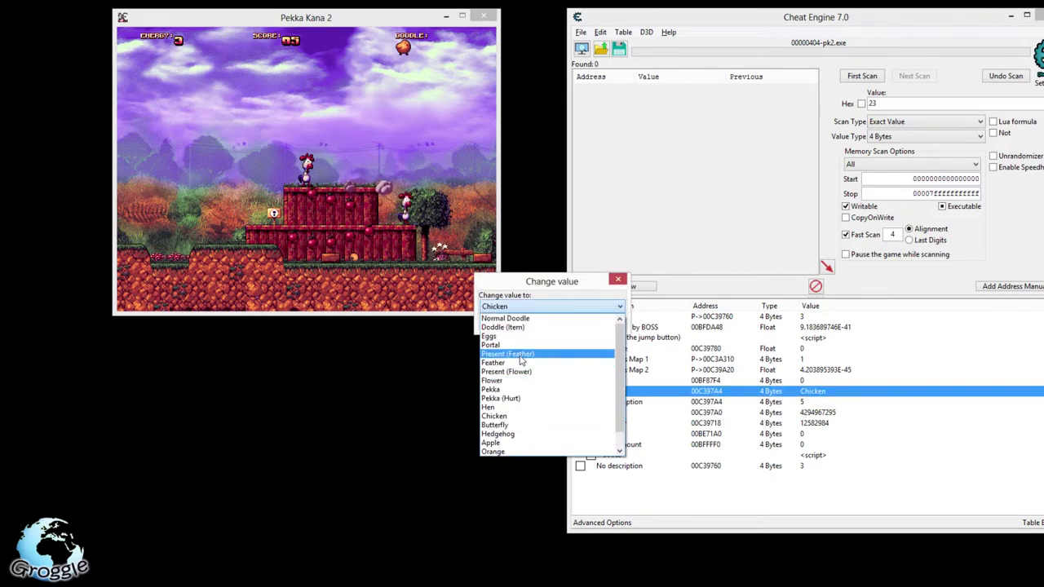
left_click(513, 346)
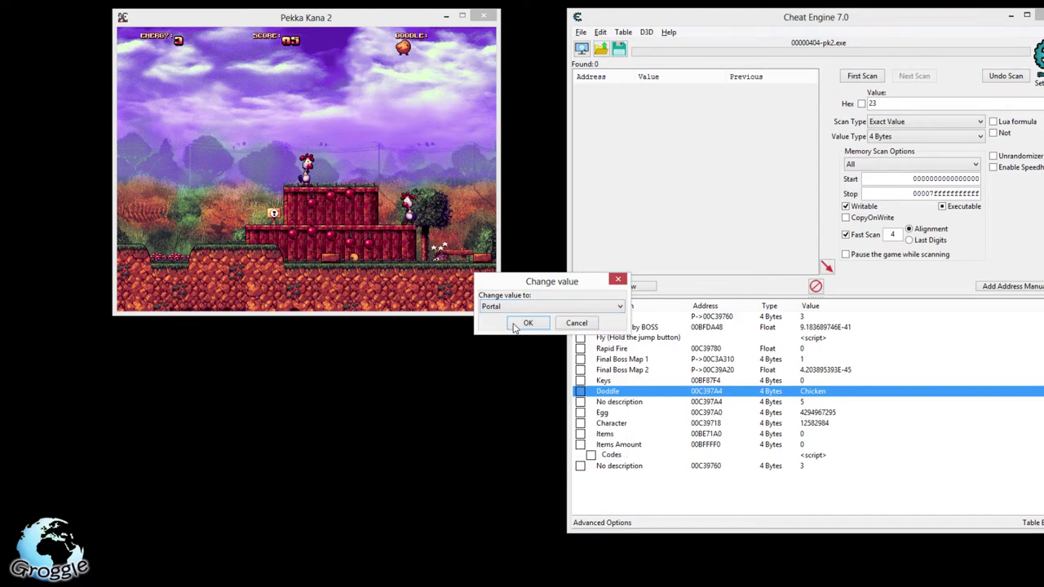
left_click(515, 325)
Switch to Pekka Kana 2 and walk the character back and forth between the grassy ledges and the red platform.
key("alt+Tab")
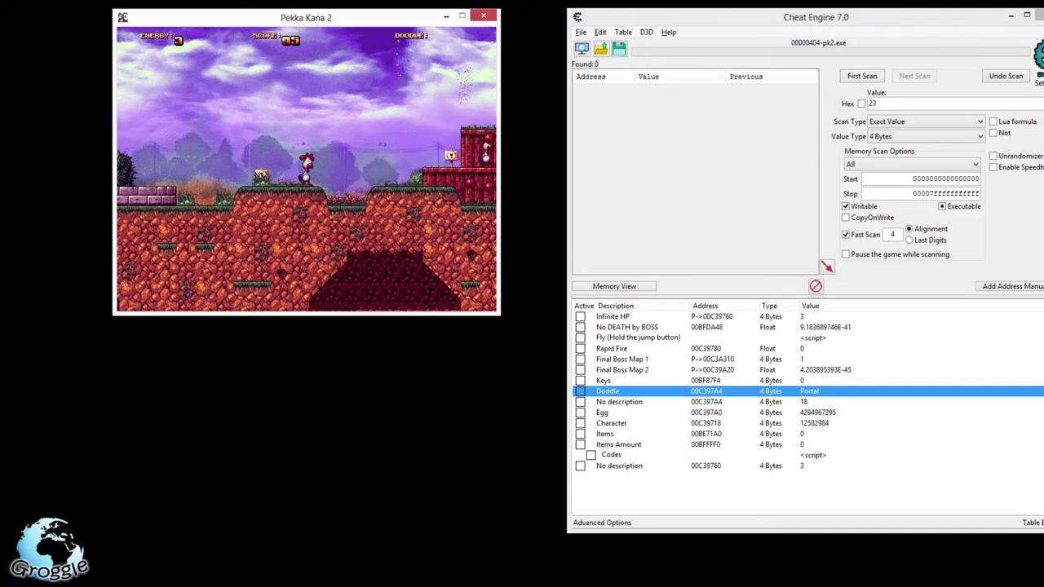
key("Right")
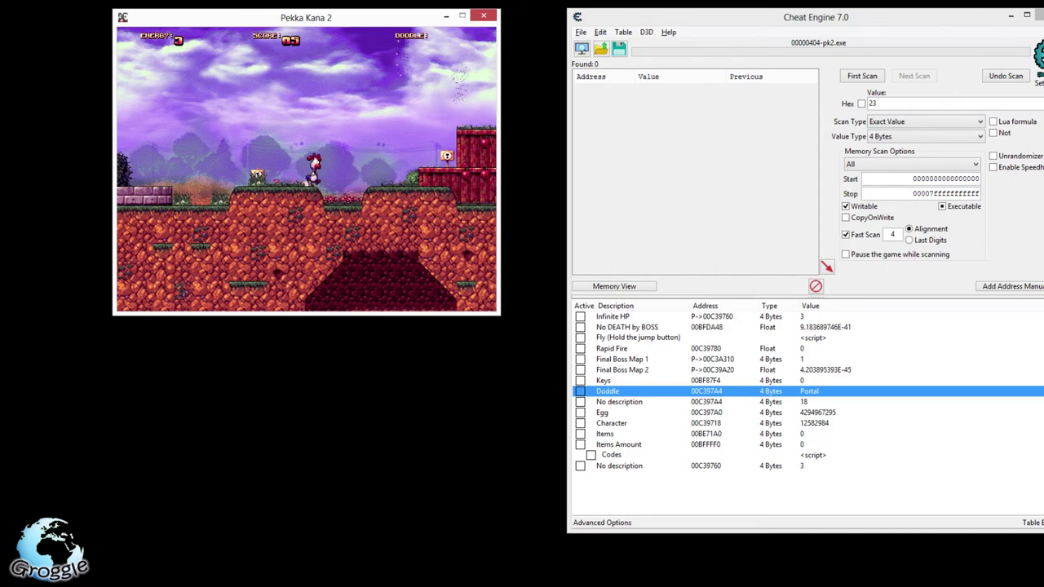
key("Right")
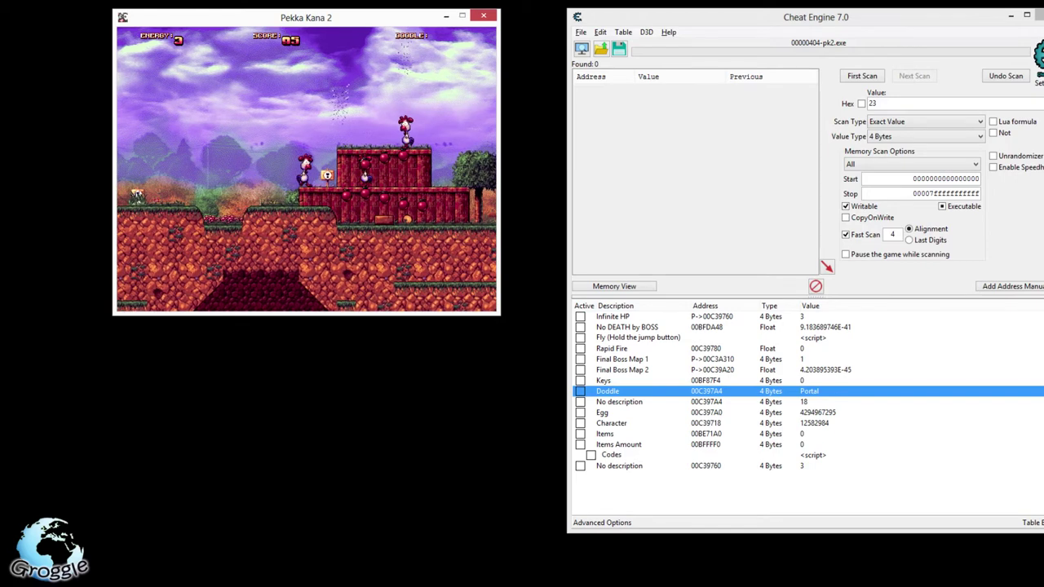
key("Left")
key("Left")
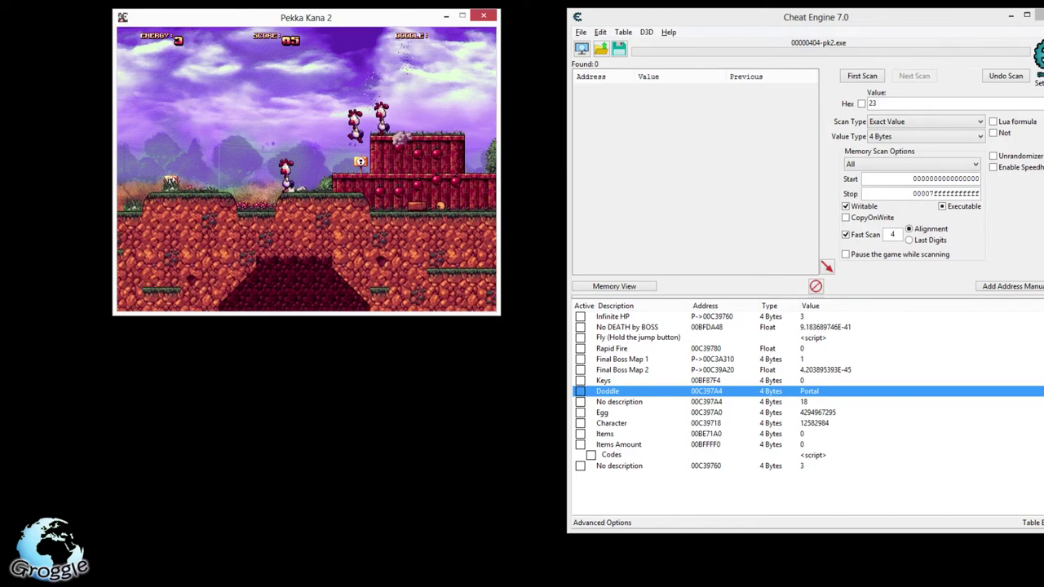
key("Right")
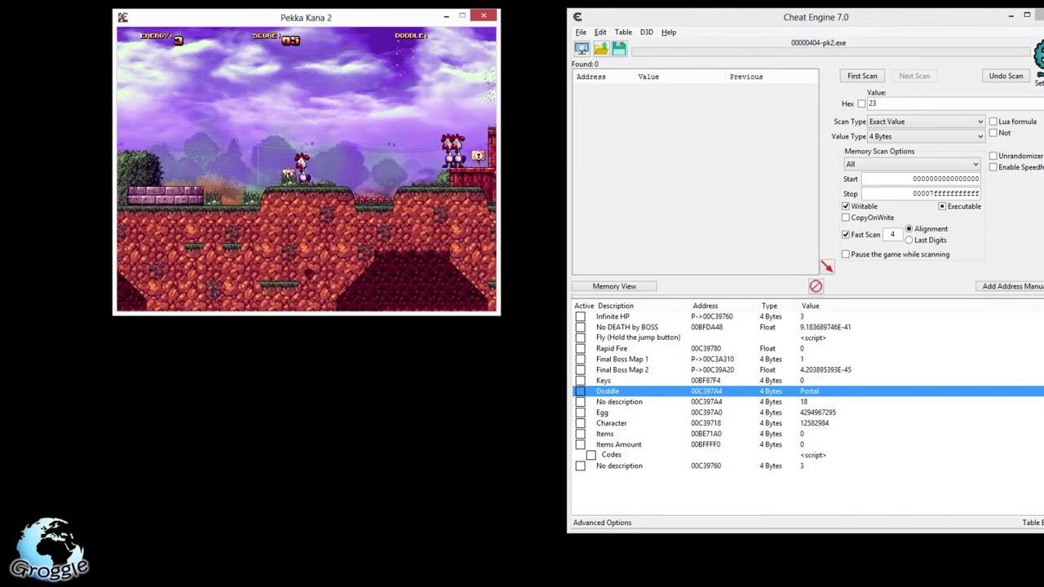
key("Right")
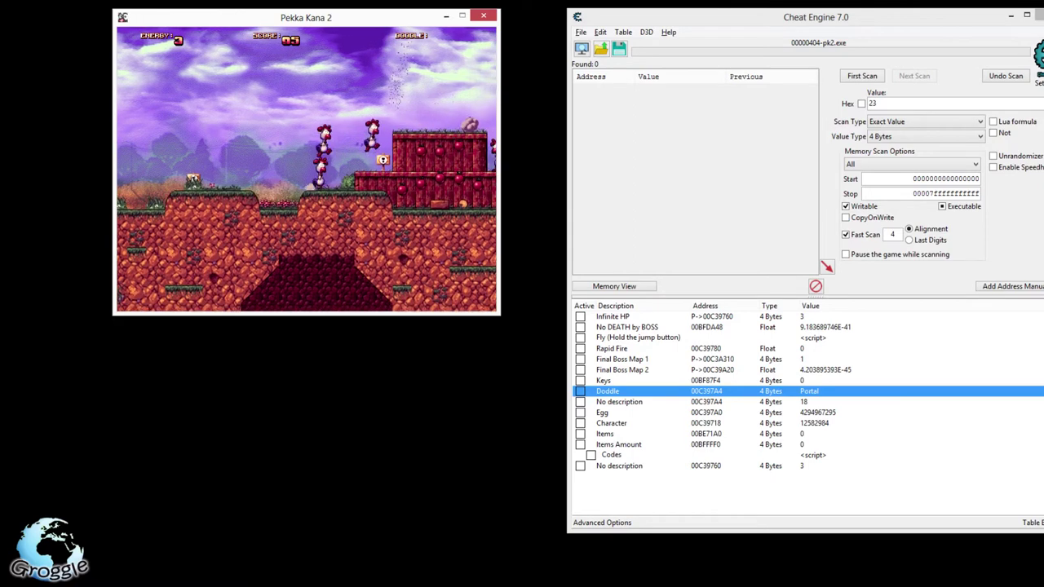
key("Left")
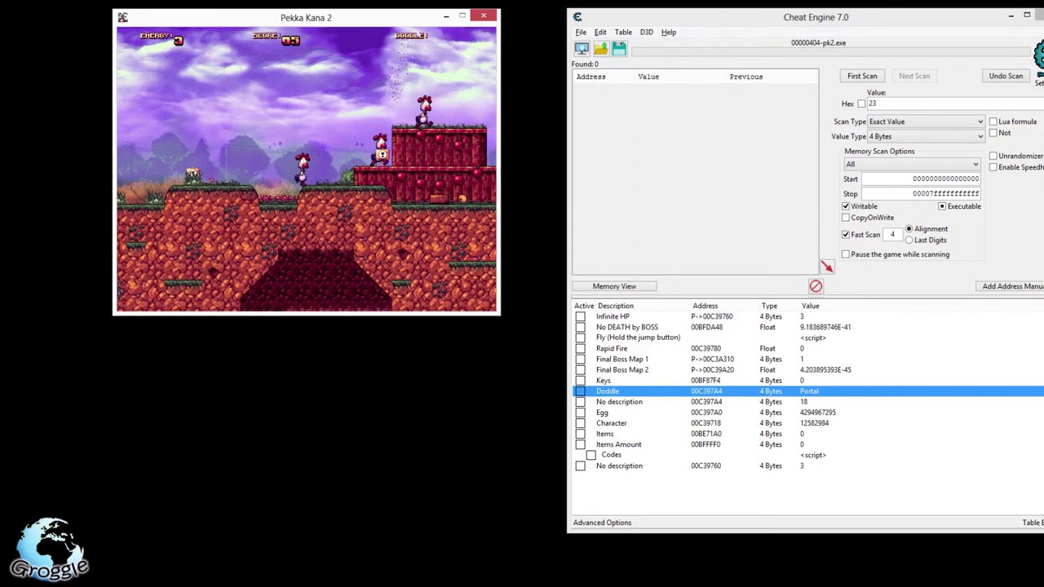
key("Right")
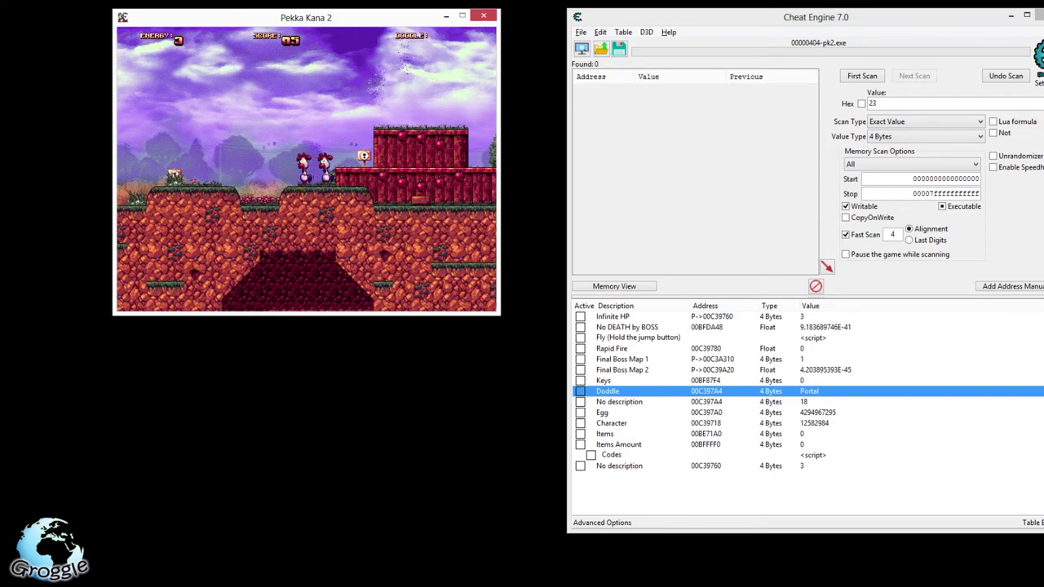
key("Right")
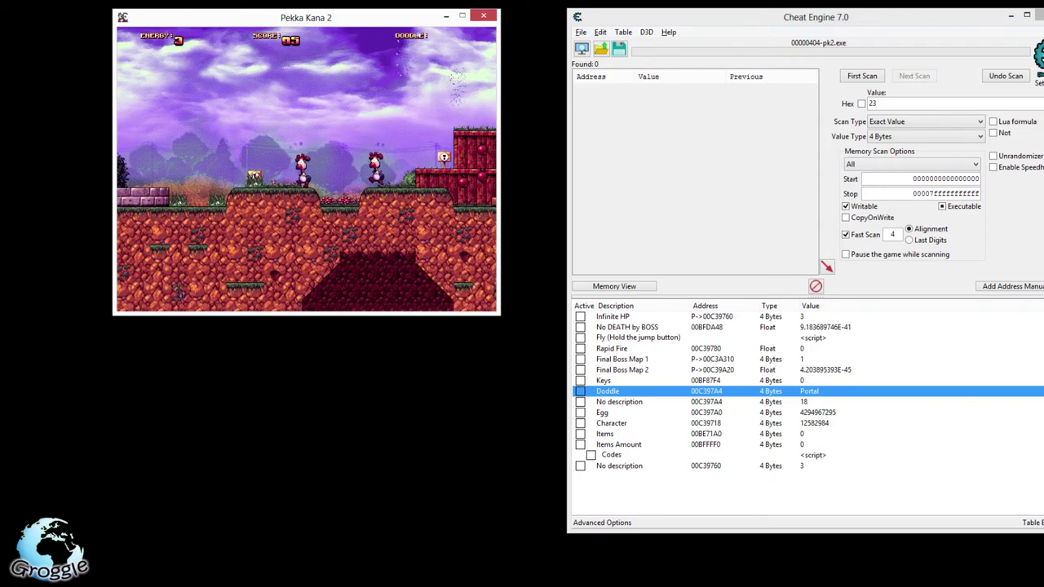
key("Left")
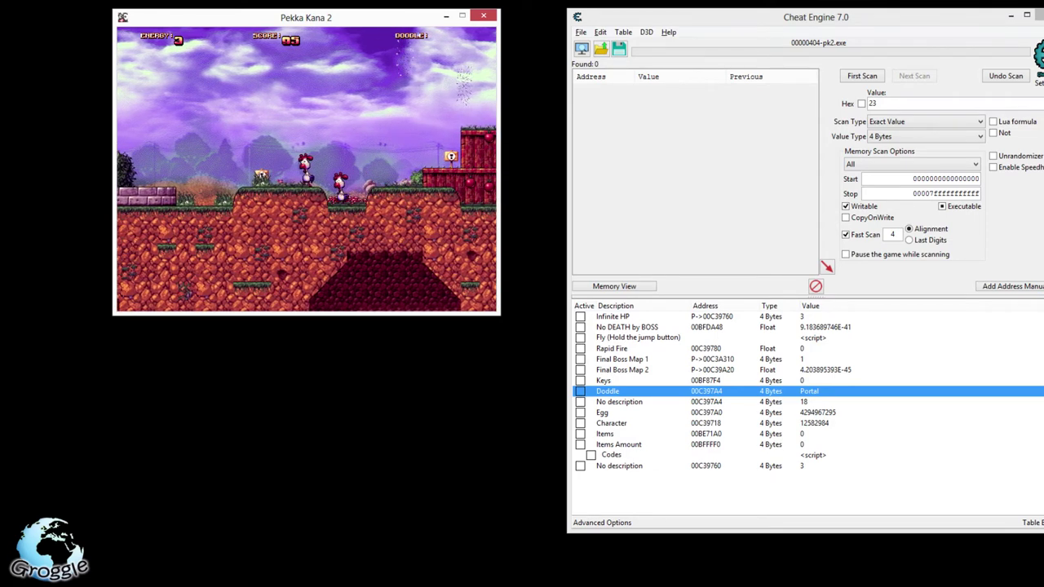
key("Left")
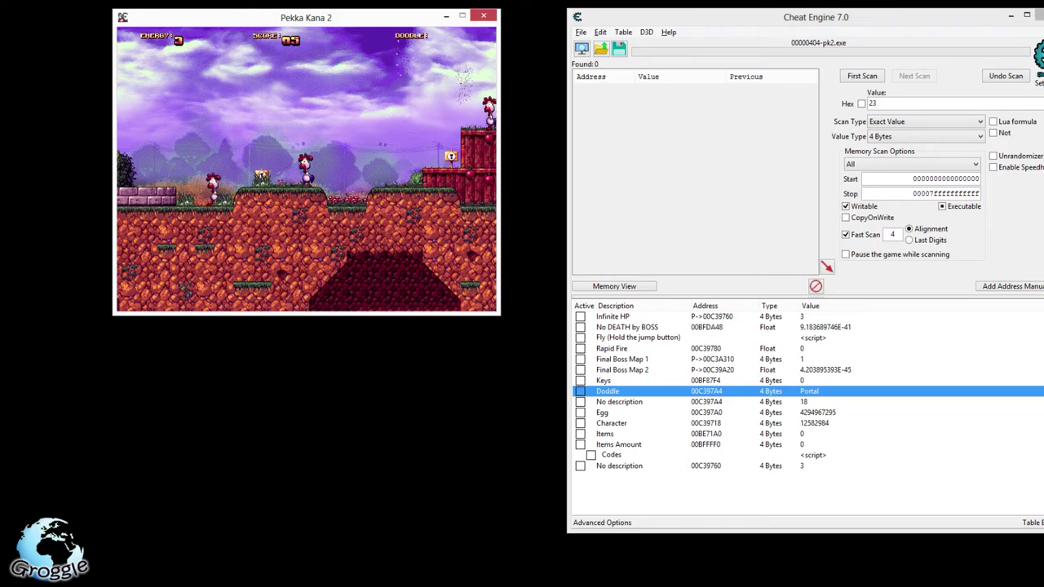
Select the undescribed entry at address 00C39760 in Cheat Engine, and play Pekka Kana 2 until the character loses energy.
key("alt+Tab")
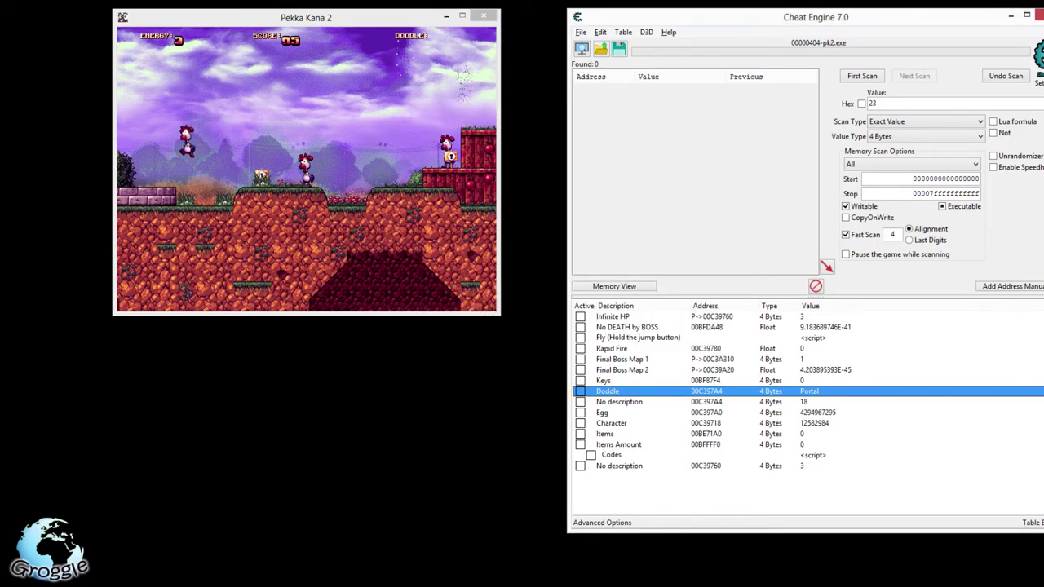
left_click(812, 464)
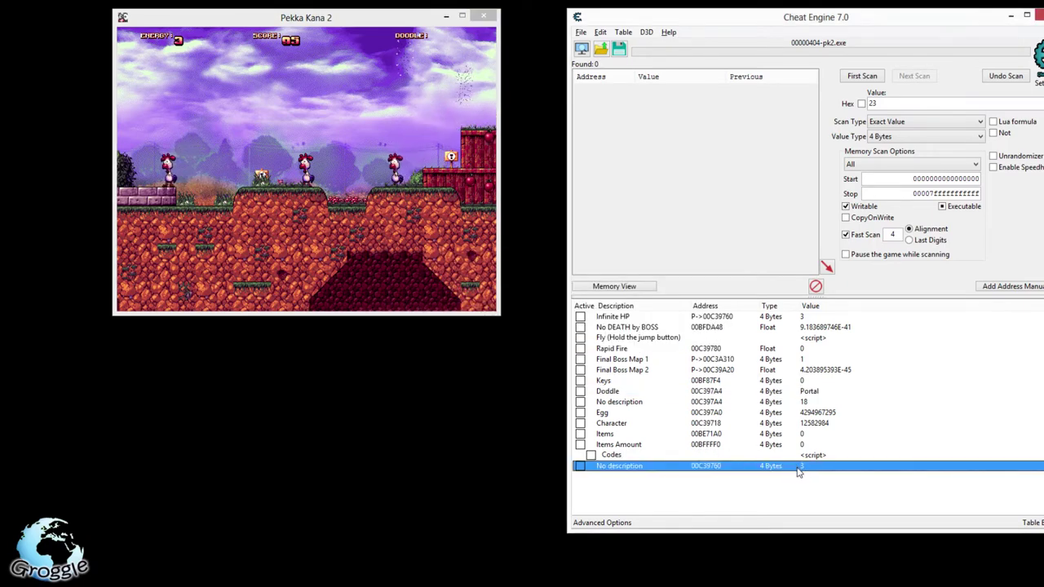
key("alt+Tab")
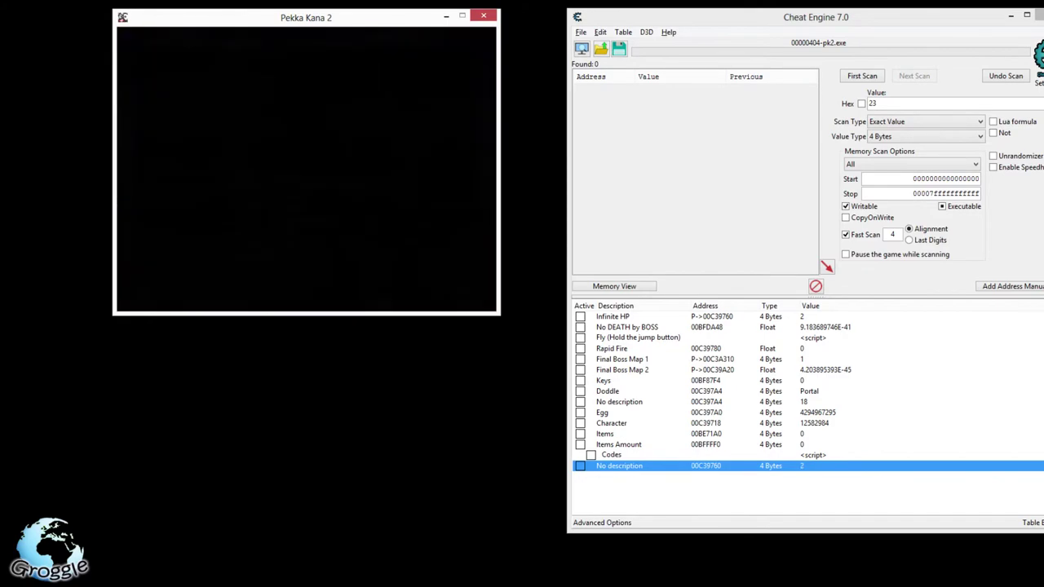
key("alt+Tab")
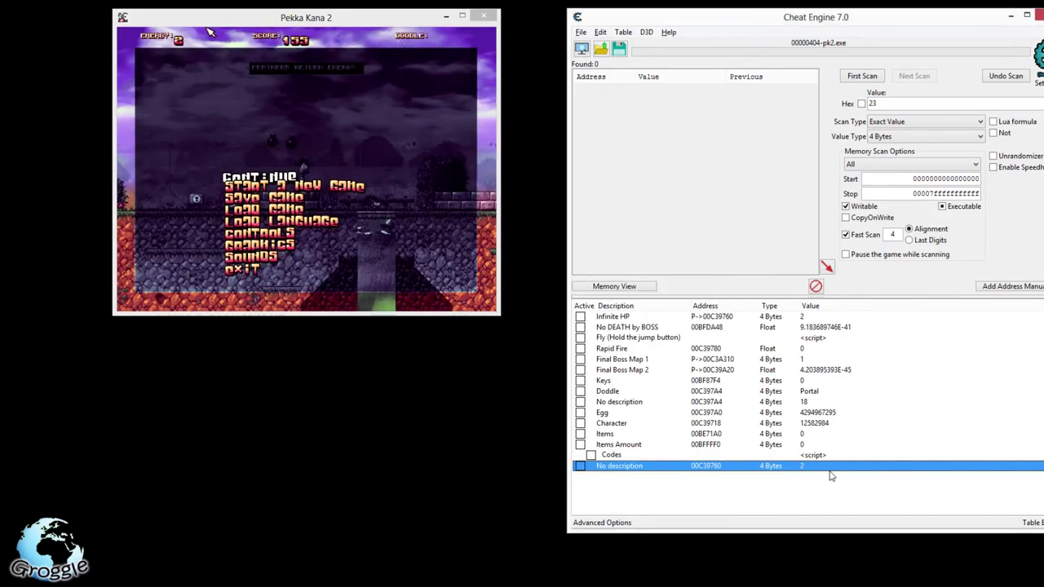
Find out what writes to address 00C39760, letting the character take another hit in the game to capture the instruction.
right_click(831, 475)
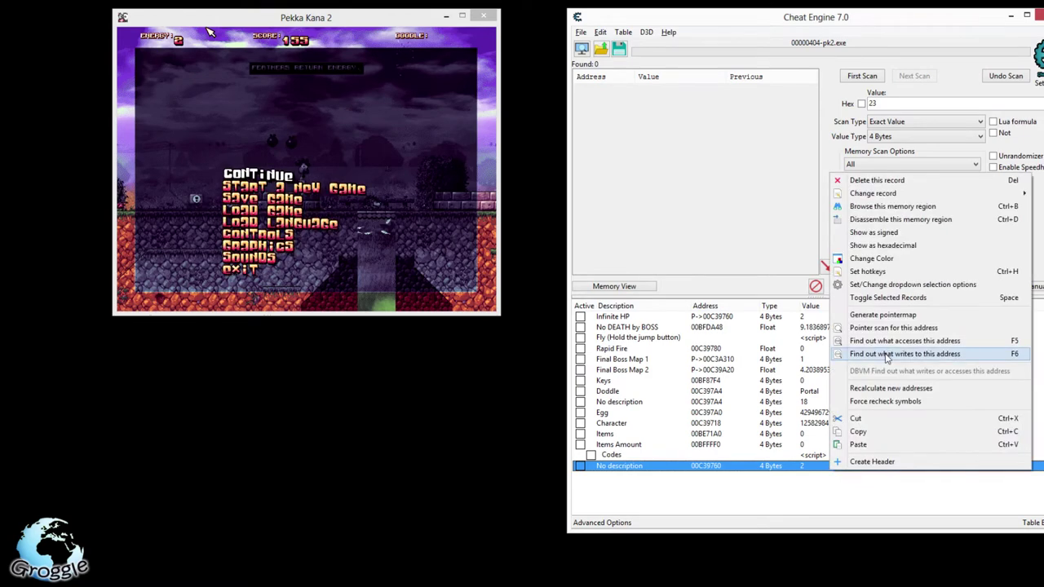
left_click(887, 359)
left_click(586, 310)
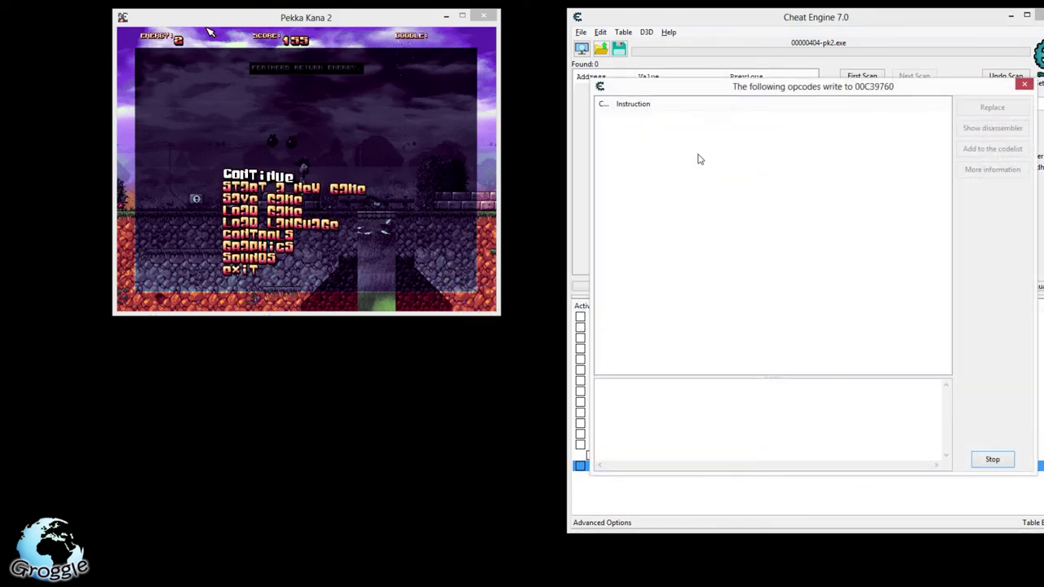
key("alt+Tab")
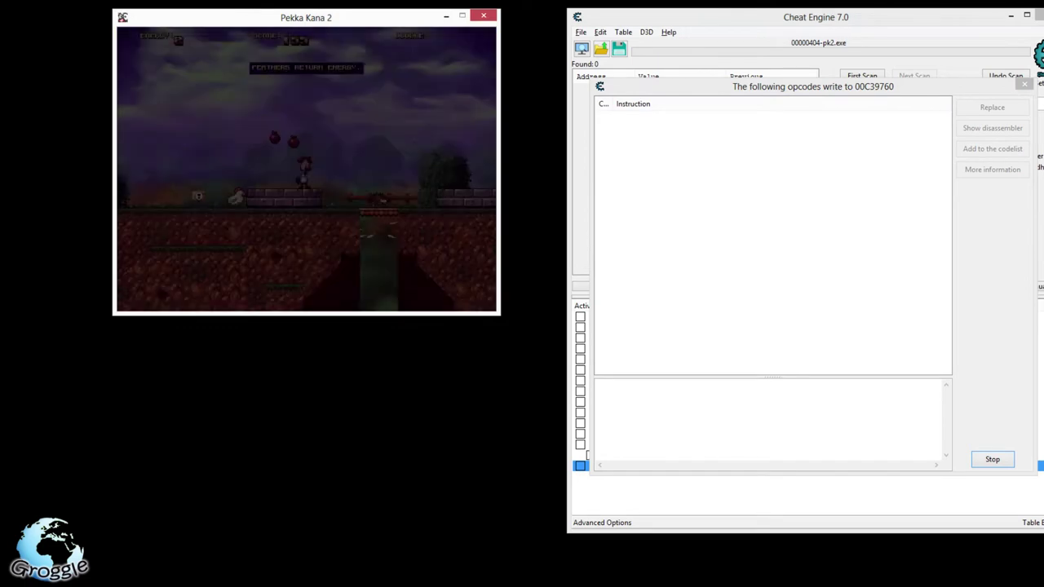
key("Right")
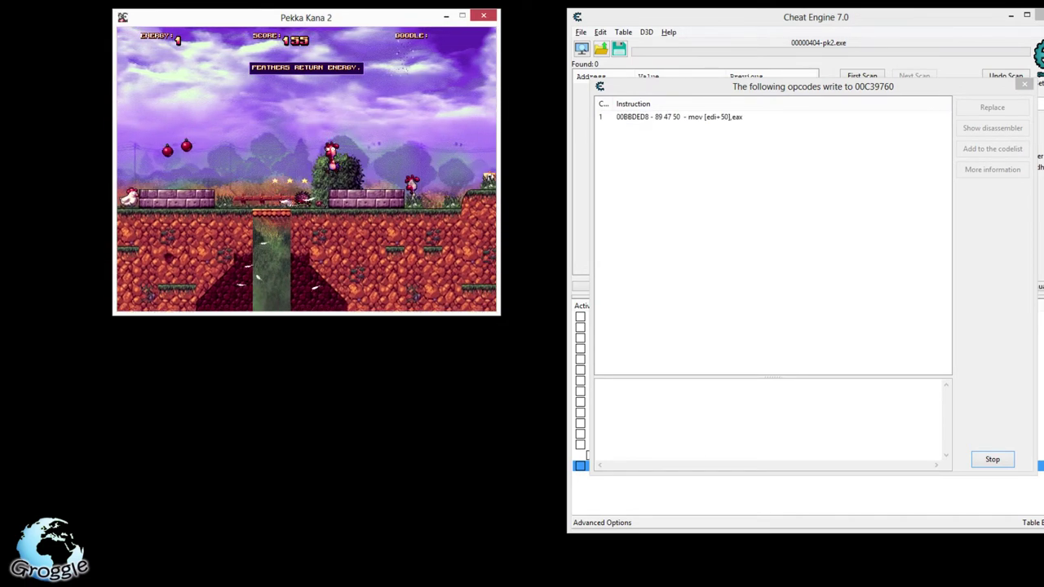
key("alt+Tab")
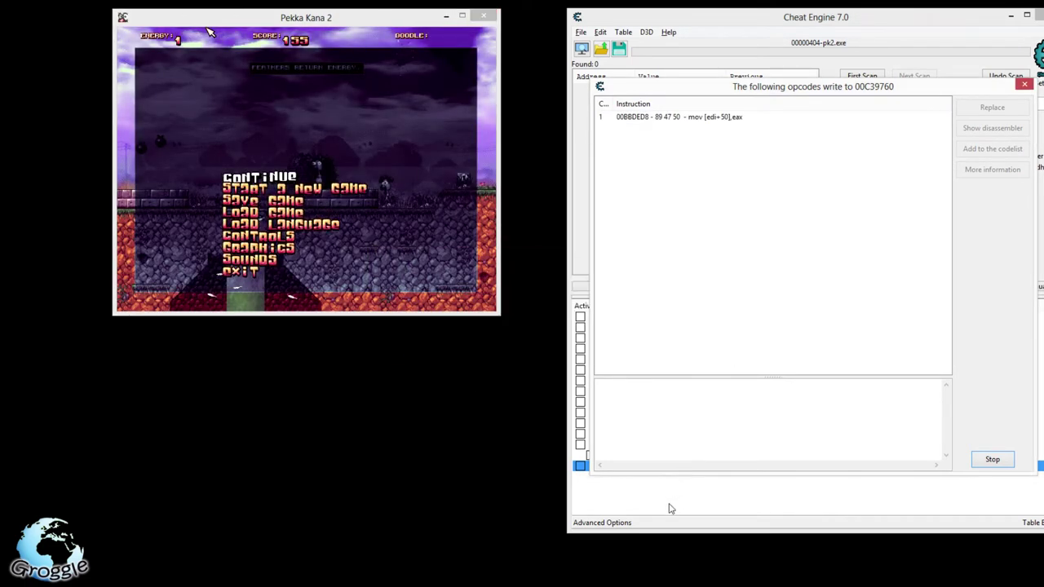
Set the value of the undescribed entry at address 00C39760 to 3.
left_click(669, 509)
double_click(788, 466)
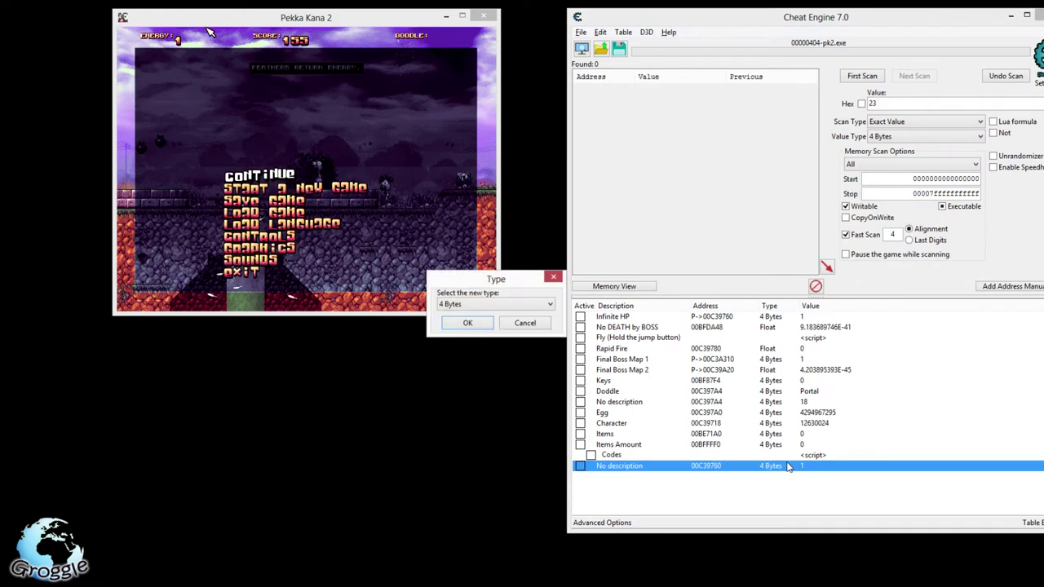
key("Escape")
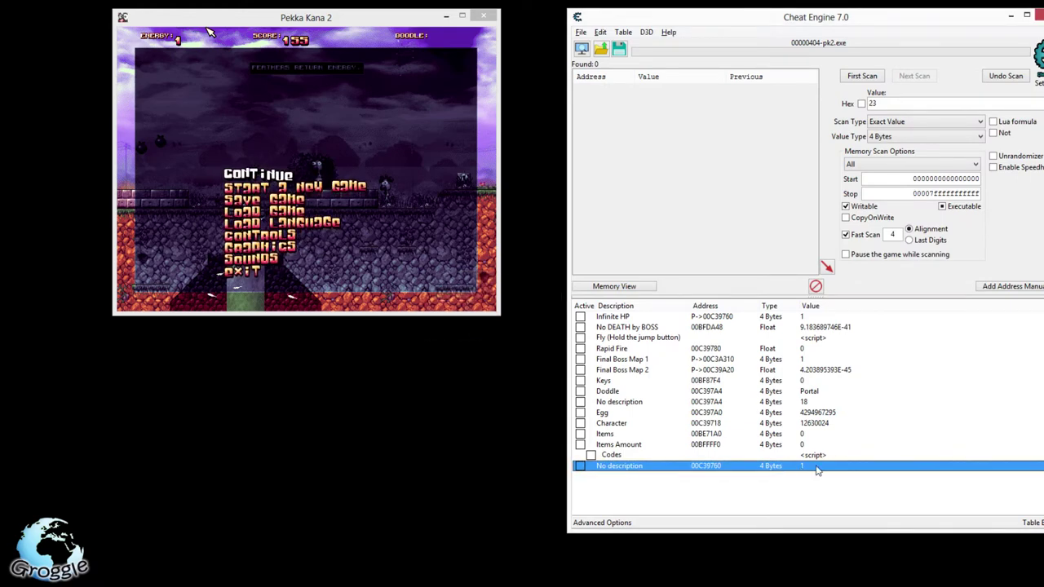
double_click(818, 470)
type("3")
key("Return")
Show the captured mov [edi+50],eax instruction in the disassembler and start finding out what addresses it accesses.
key("alt+Tab")
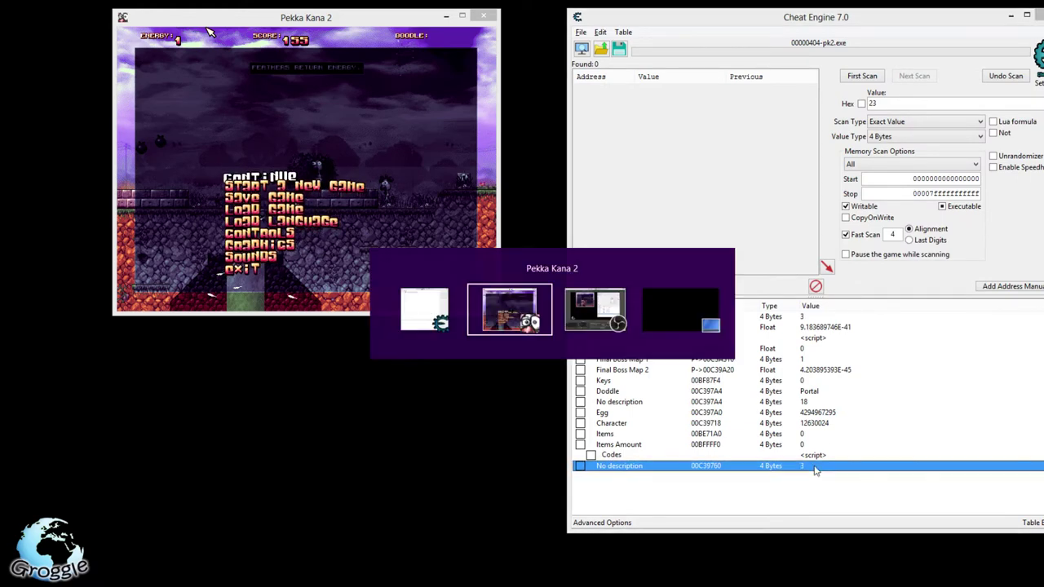
key("alt+Tab")
key("alt+Tab")
key("alt+Tab")
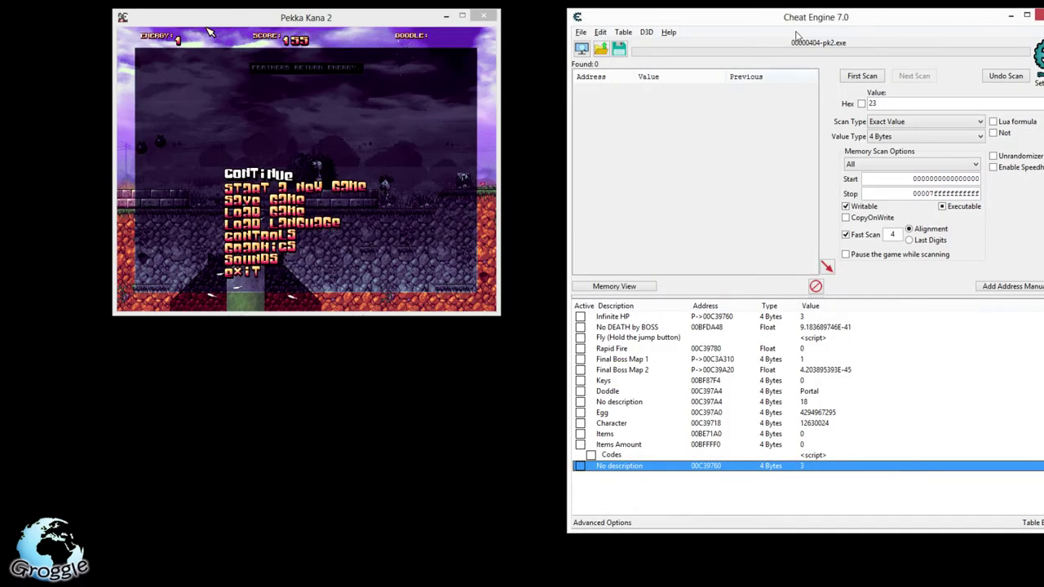
left_click_drag(800, 20, 787, 173)
left_click(758, 118)
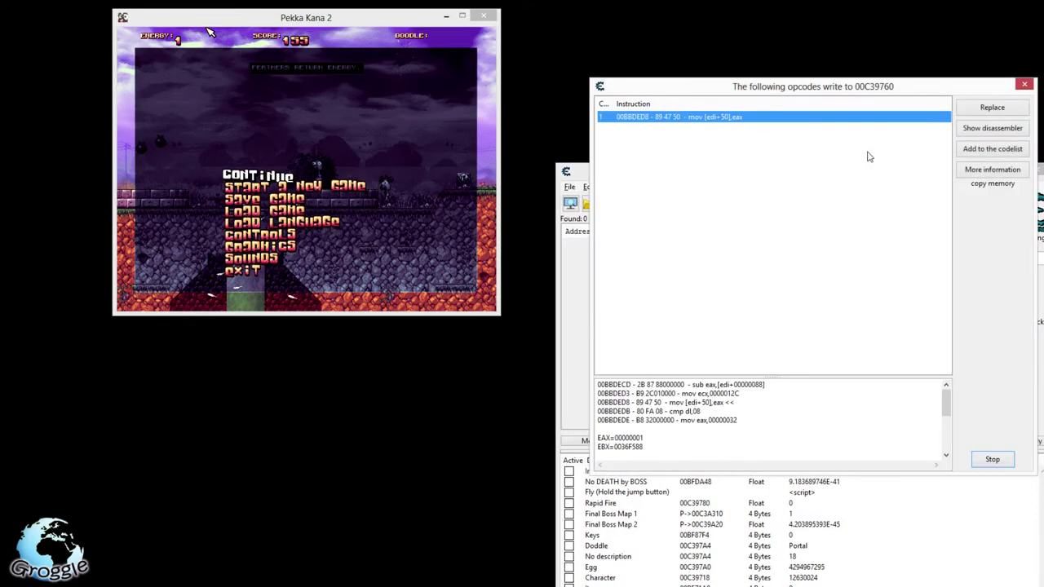
left_click(969, 132)
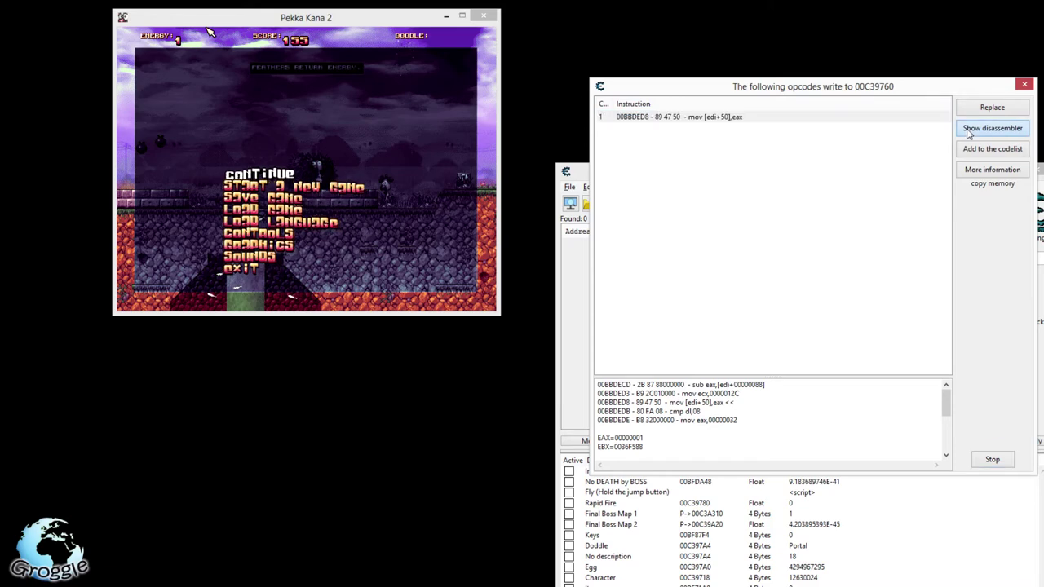
right_click(724, 97)
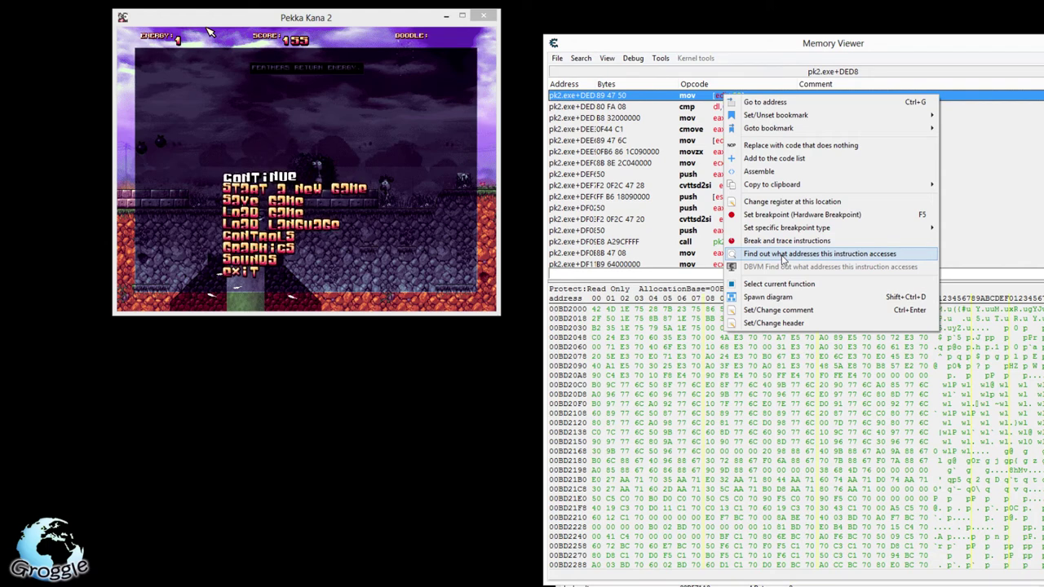
left_click(783, 257)
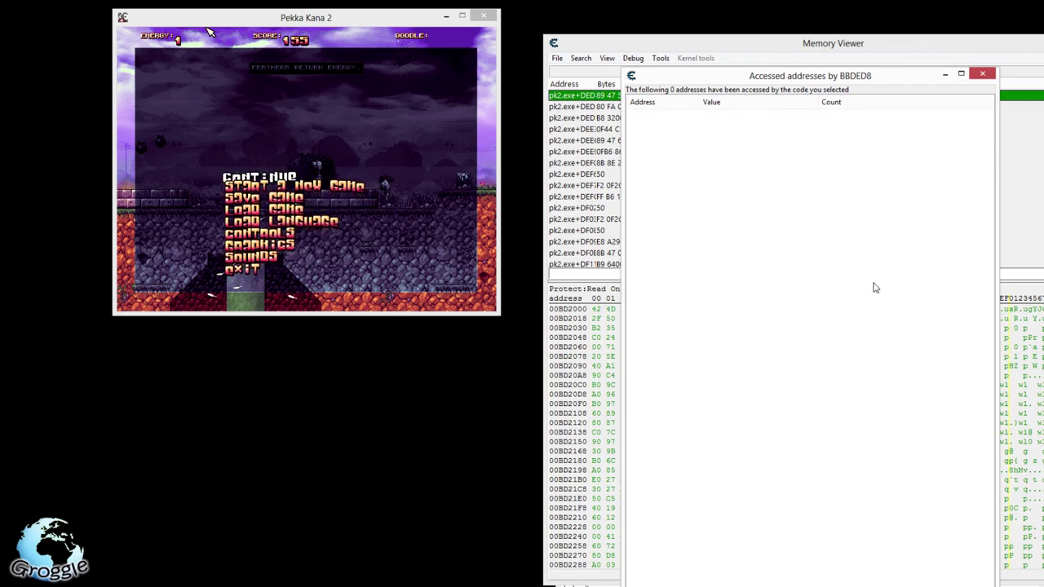
Switch to Pekka Kana 2, resume play with a jump, pause the game, and return to the Accessed addresses window.
key("alt+Tab")
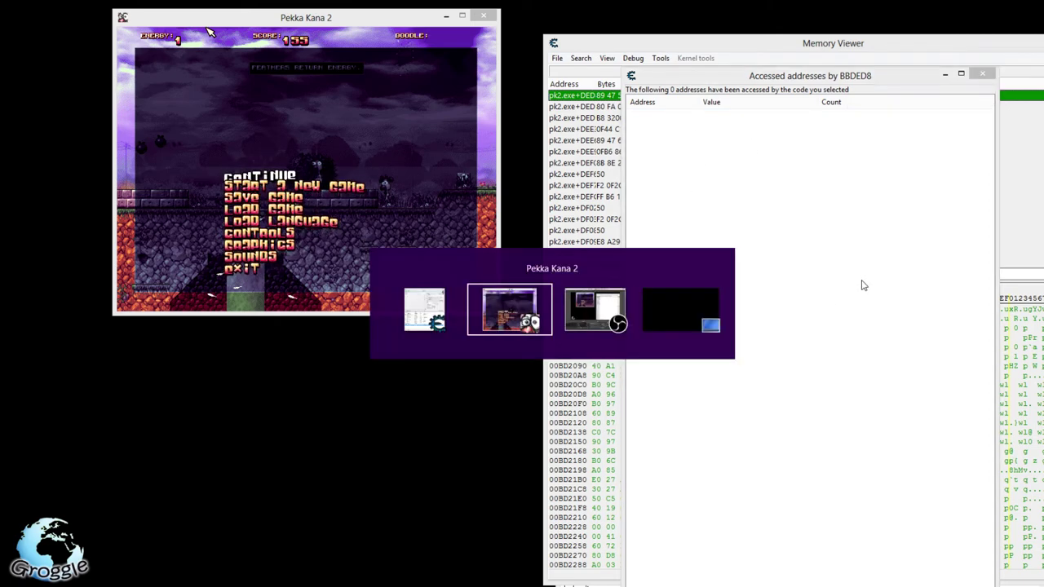
key("Escape")
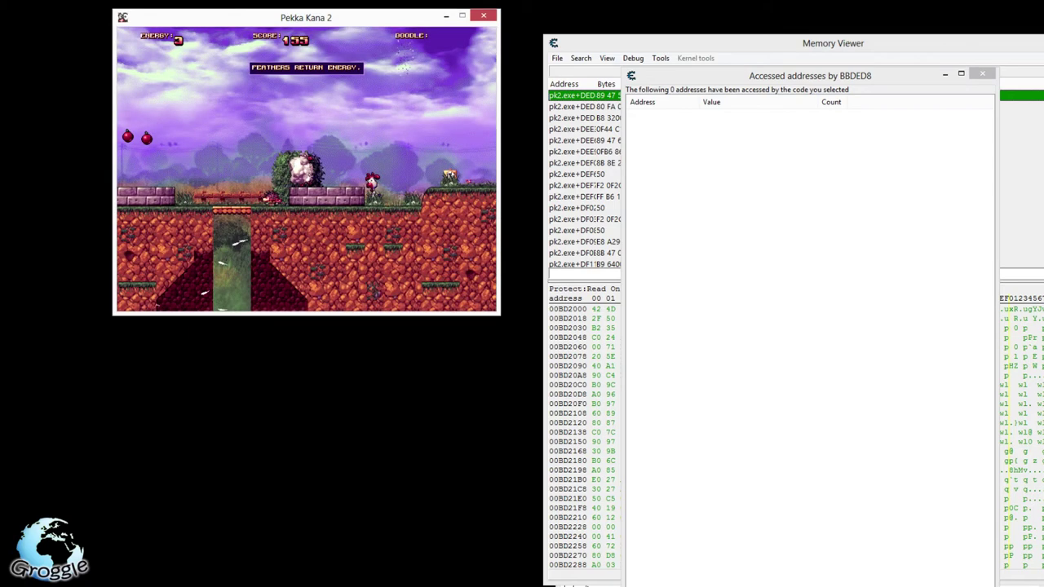
key("Up")
key("Escape")
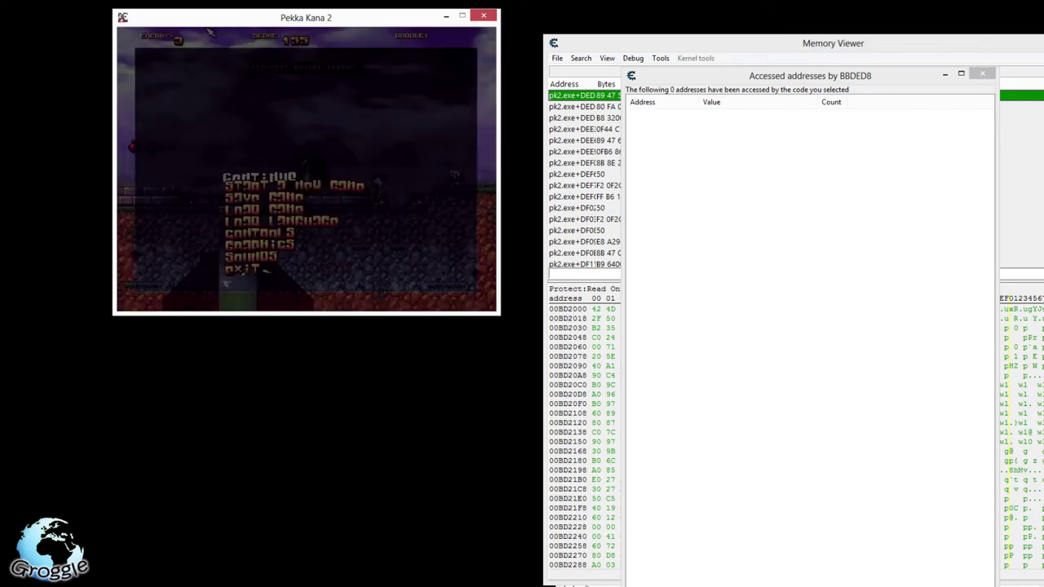
key("alt+Tab")
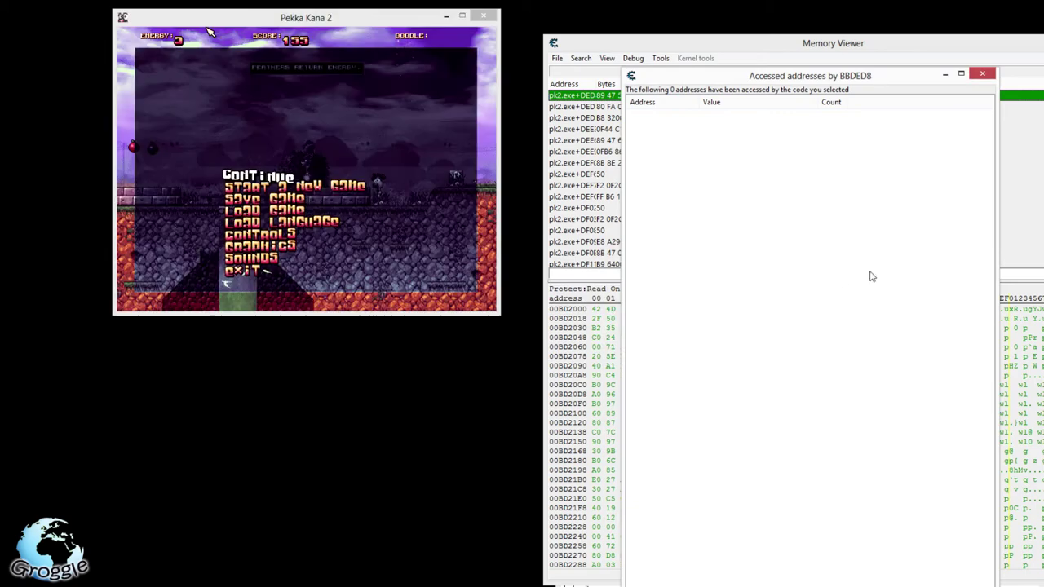
Bring the main Cheat Engine window forward and change the Doddle entry's value to Normal Doodle.
left_click_drag(1017, 44, 911, 208)
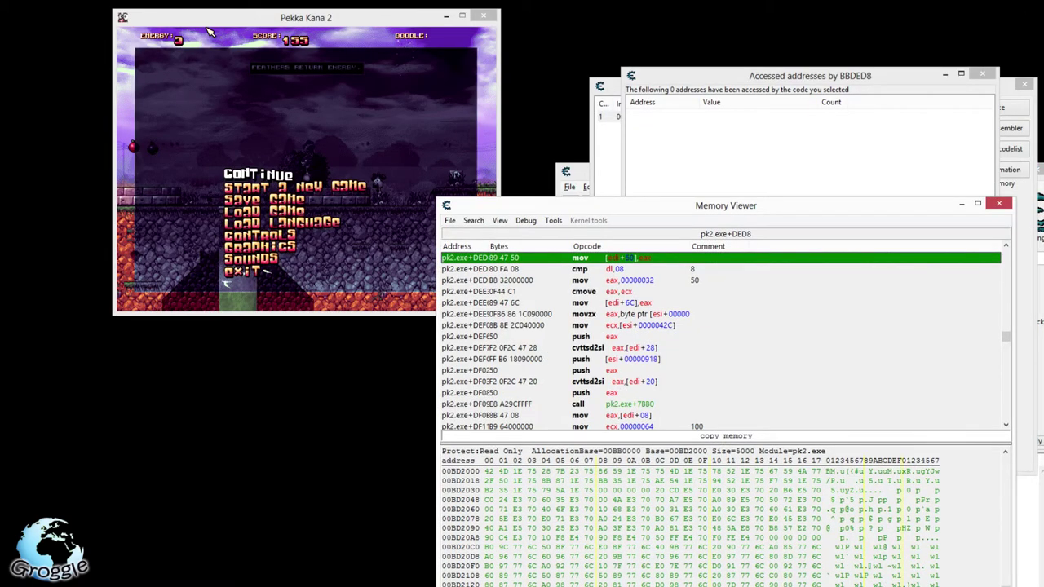
key("alt+Tab")
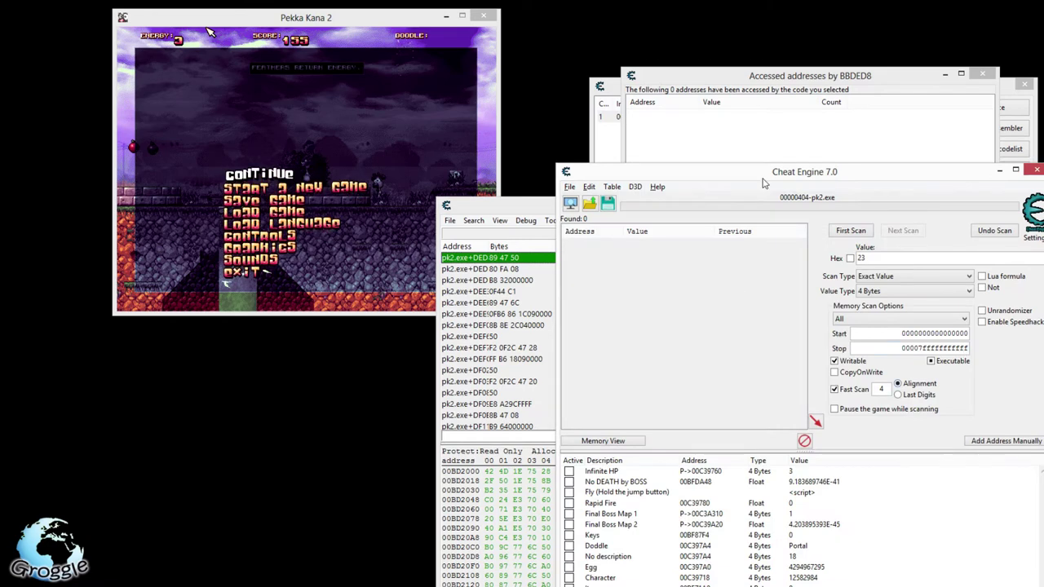
left_click_drag(765, 185, 766, 78)
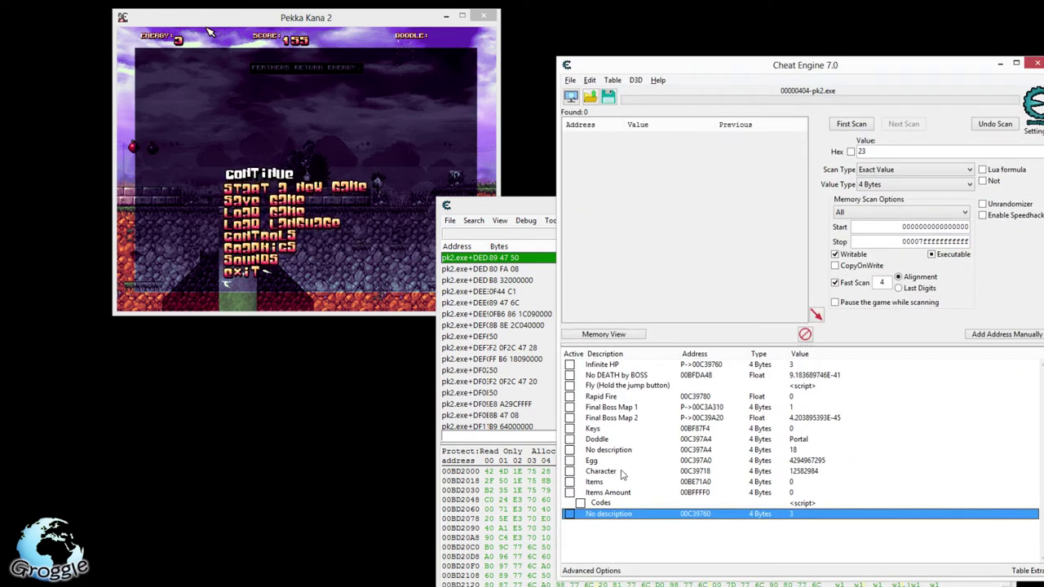
left_click(802, 440)
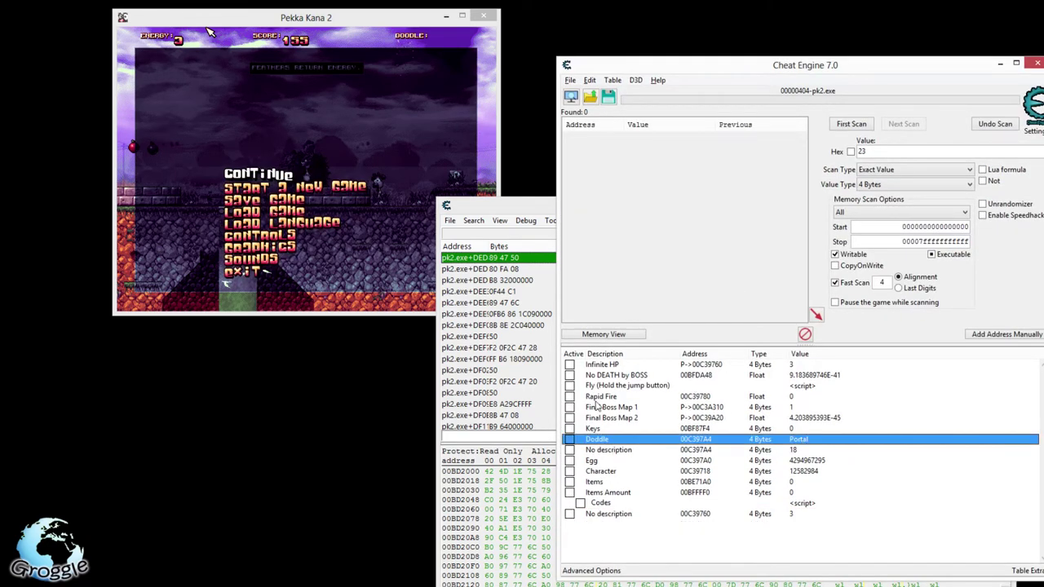
double_click(796, 440)
left_click(566, 306)
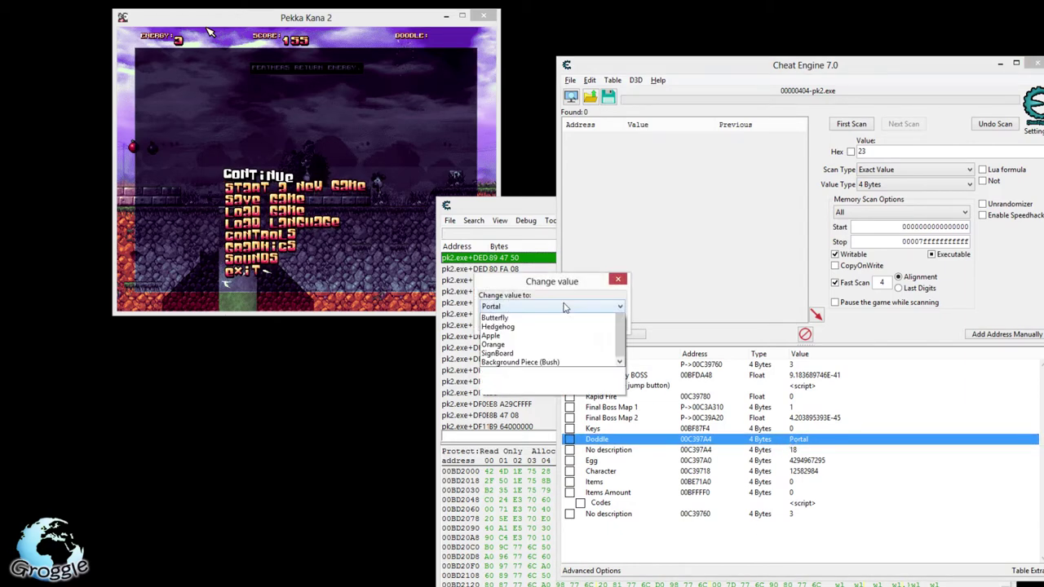
scroll(532, 331, "up", 1)
left_click(529, 327)
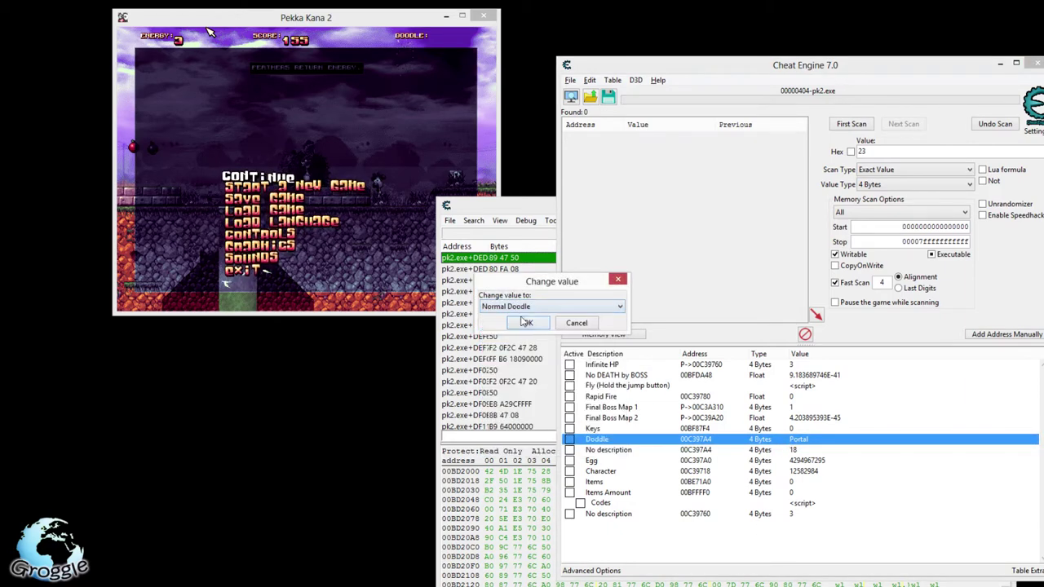
left_click(526, 326)
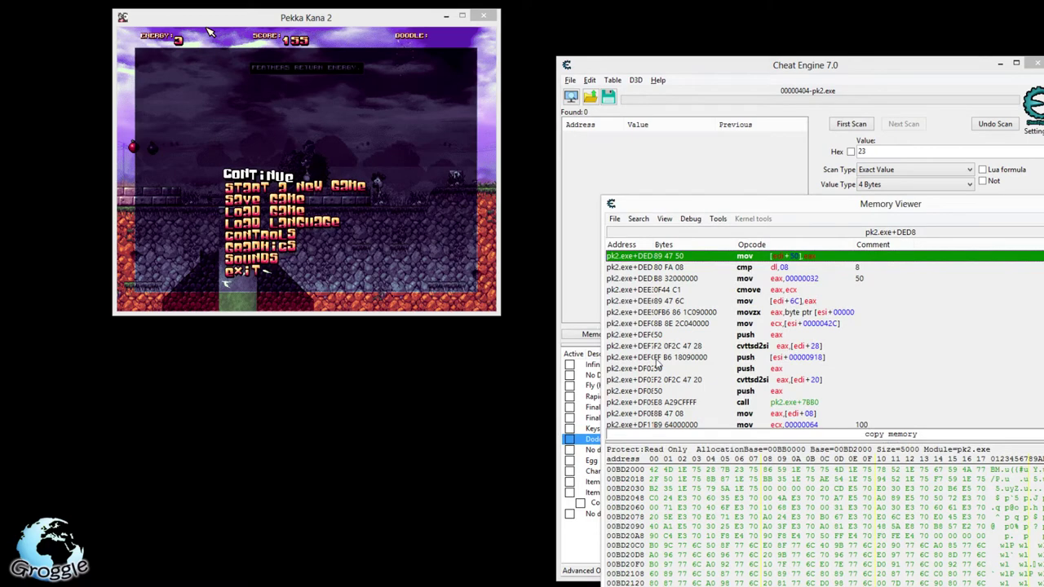
Move the Memory Viewer and main Cheat Engine windows clear of the Accessed addresses by BBDED8 window.
left_click_drag(802, 216, 606, 353)
left_click_drag(734, 65, 679, 383)
left_click(832, 94)
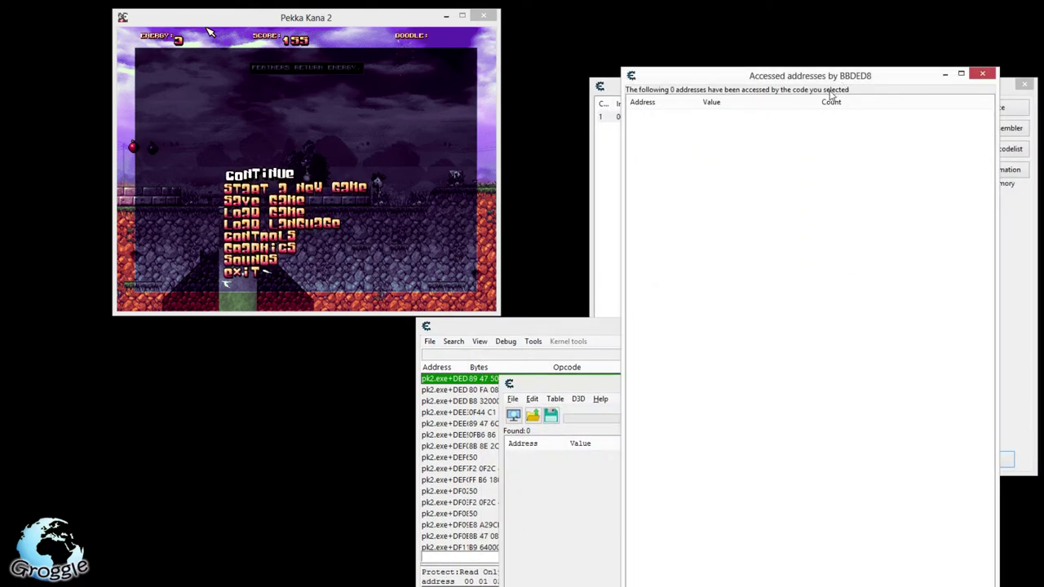
Resume Pekka Kana 2, let the character take damage, attack the hedgehog near the fence, and pause the game.
key("alt+Tab")
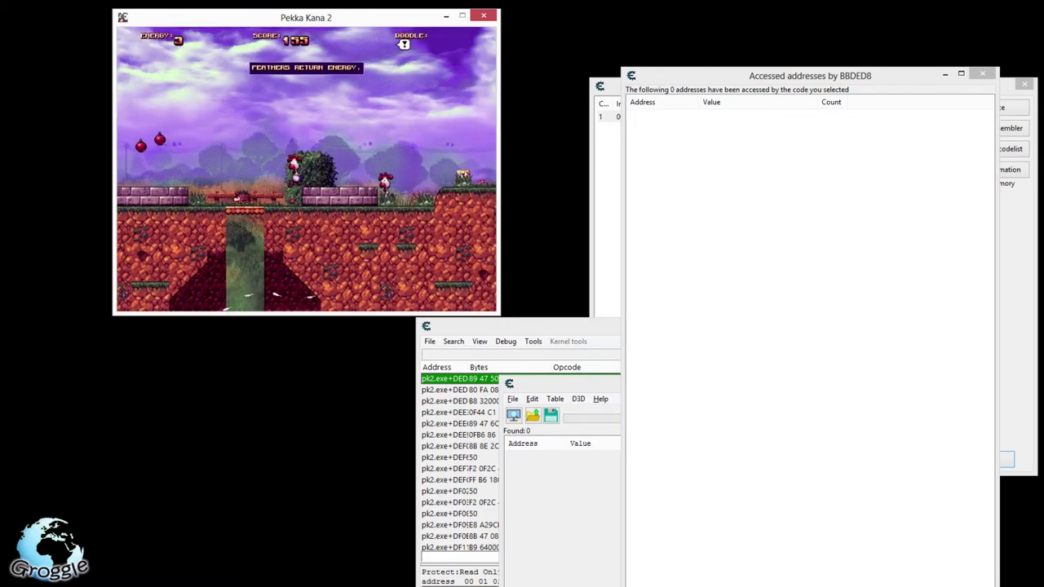
key("Right")
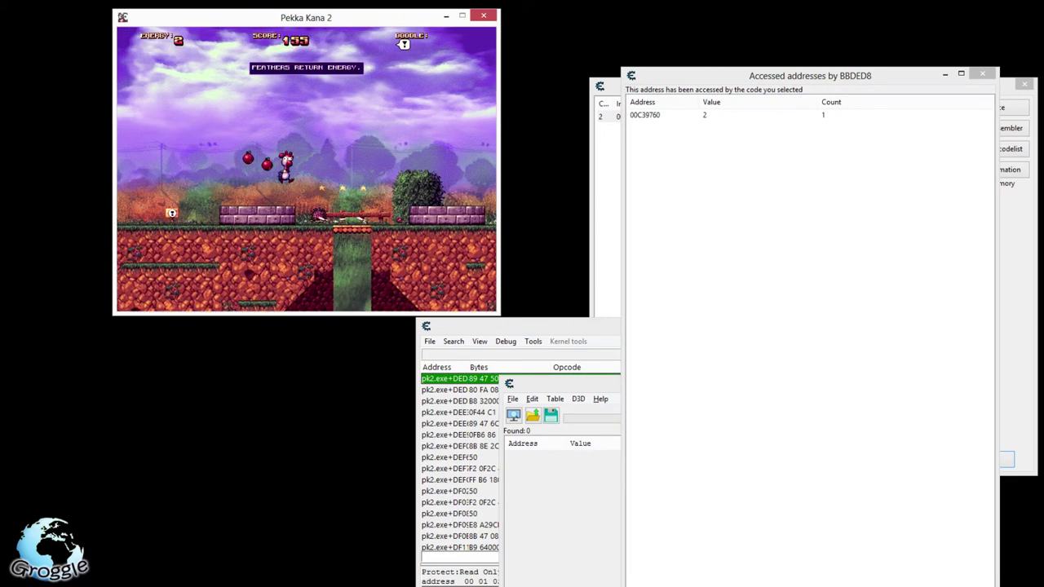
key("Right")
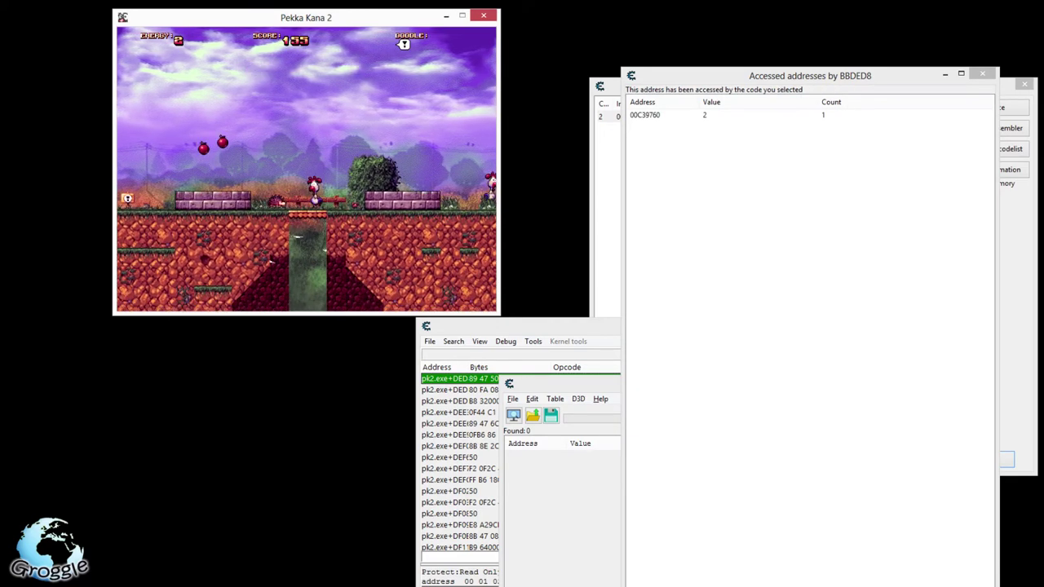
key("Right")
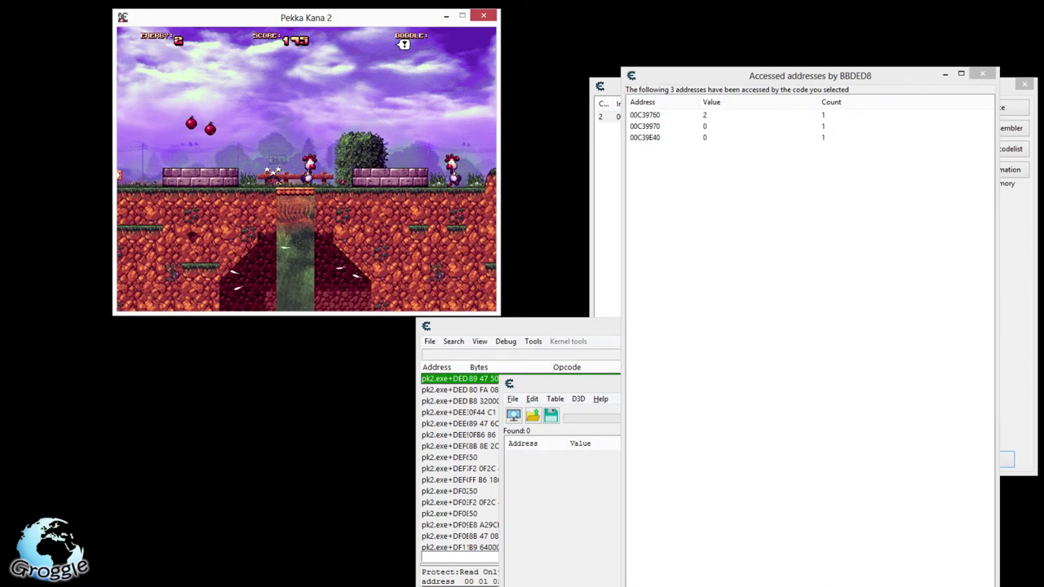
key("Escape")
Browse the memory region of accessed address 00C39E40 and bring the Memory Viewer to the front.
left_click(687, 167)
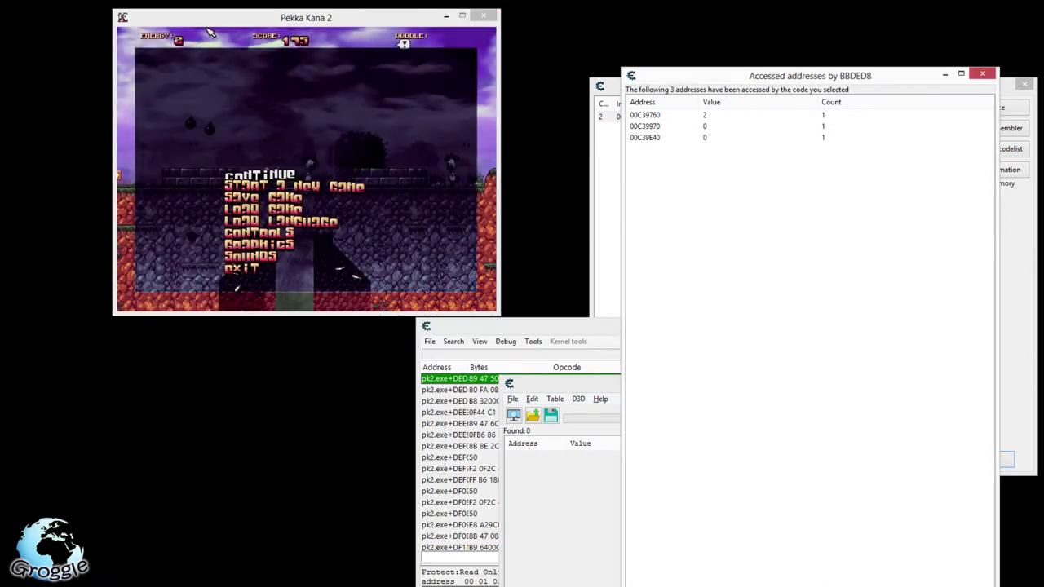
left_click(711, 138)
right_click(707, 142)
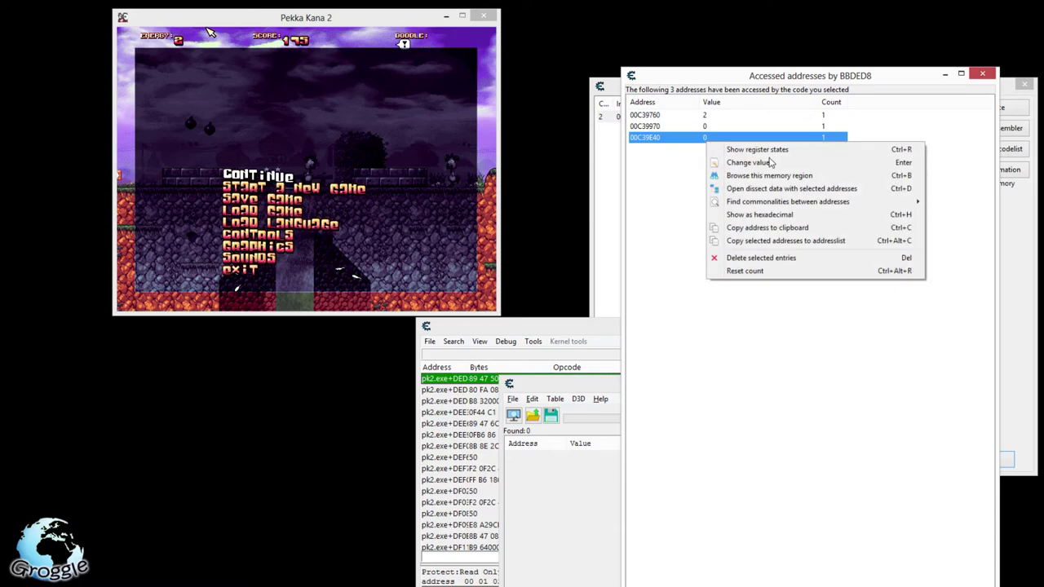
left_click(771, 176)
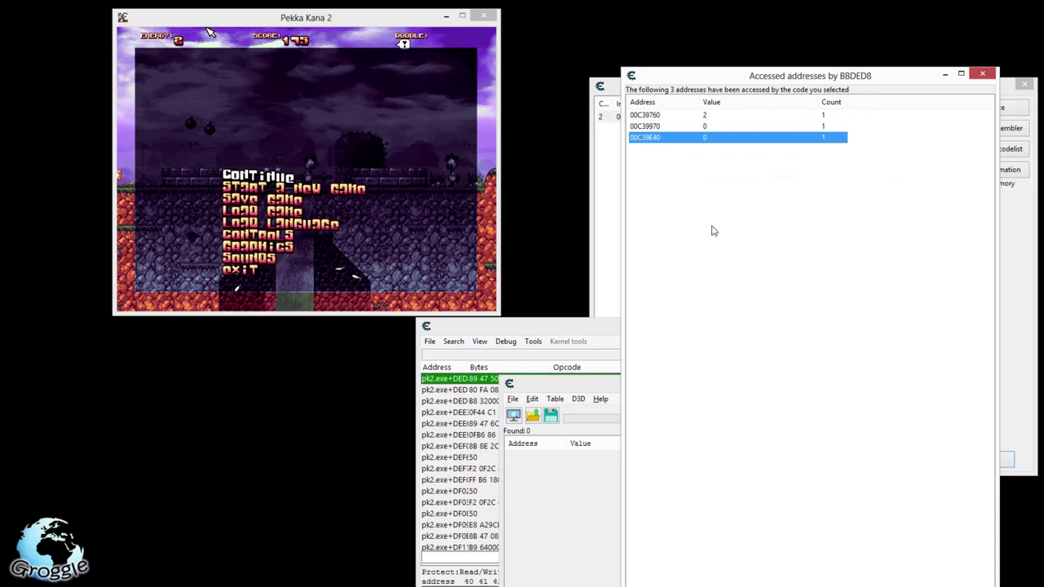
left_click(549, 334)
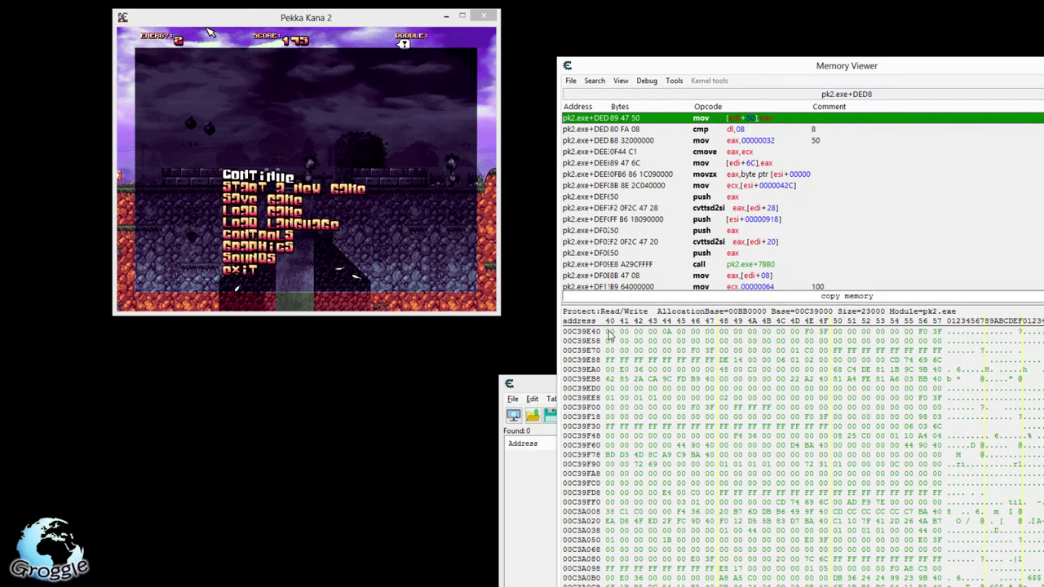
Display the Memory Viewer's hex data as 4 Byte decimal and set the value at 00C39E40 to 1.
right_click(609, 335)
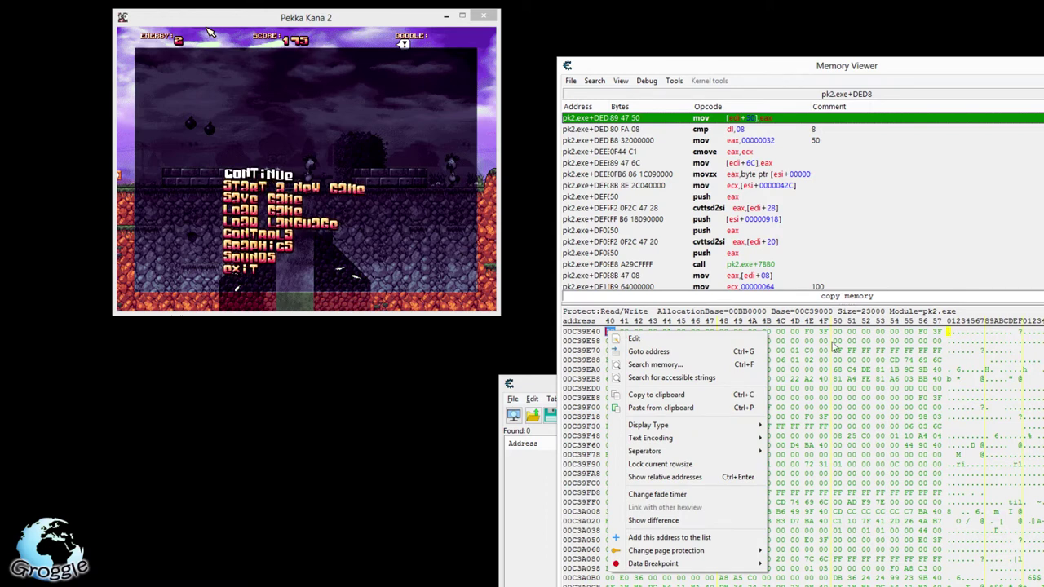
mouse_move(688, 428)
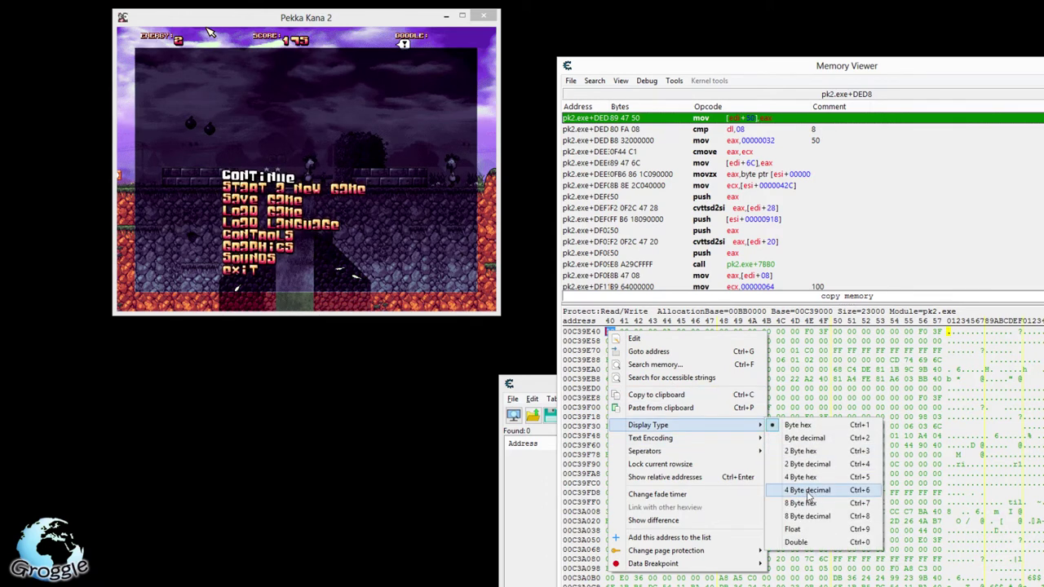
left_click(807, 491)
double_click(608, 334)
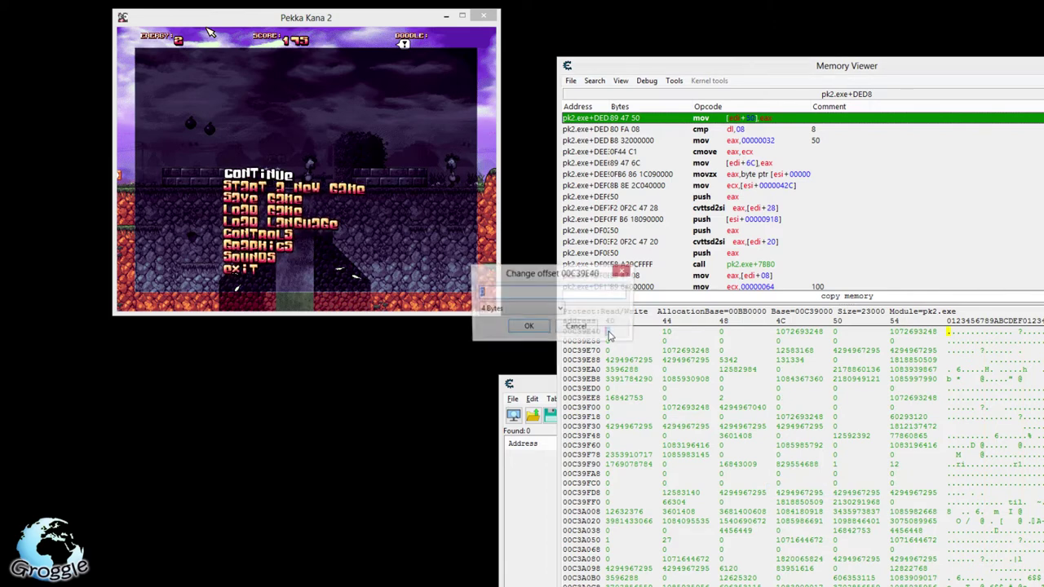
type("1")
key("Return")
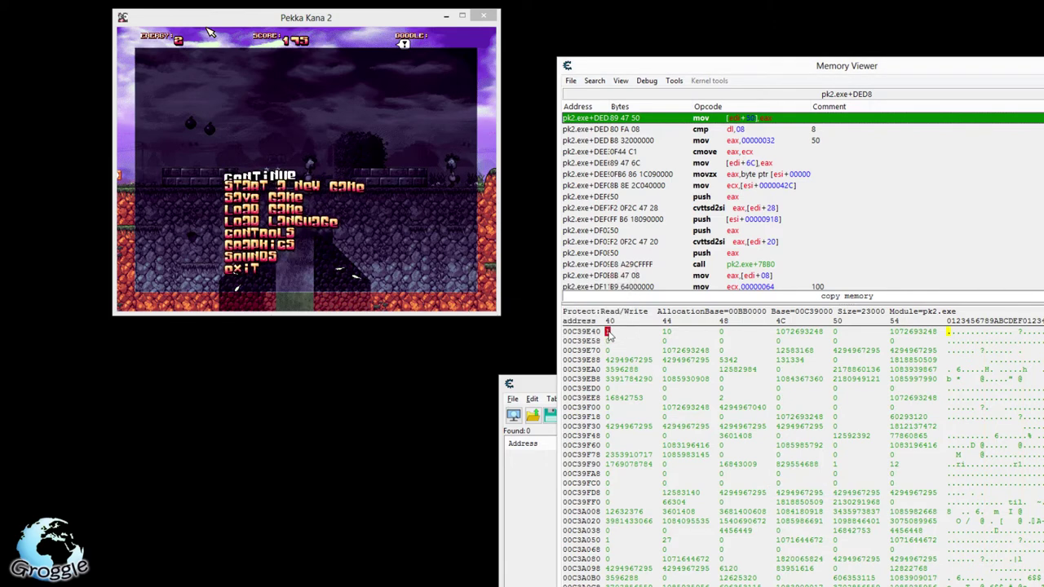
Switch to Pekka Kana 2, resume play, move the character around the hedgehog by the fence, and pause the game.
key("alt+Tab")
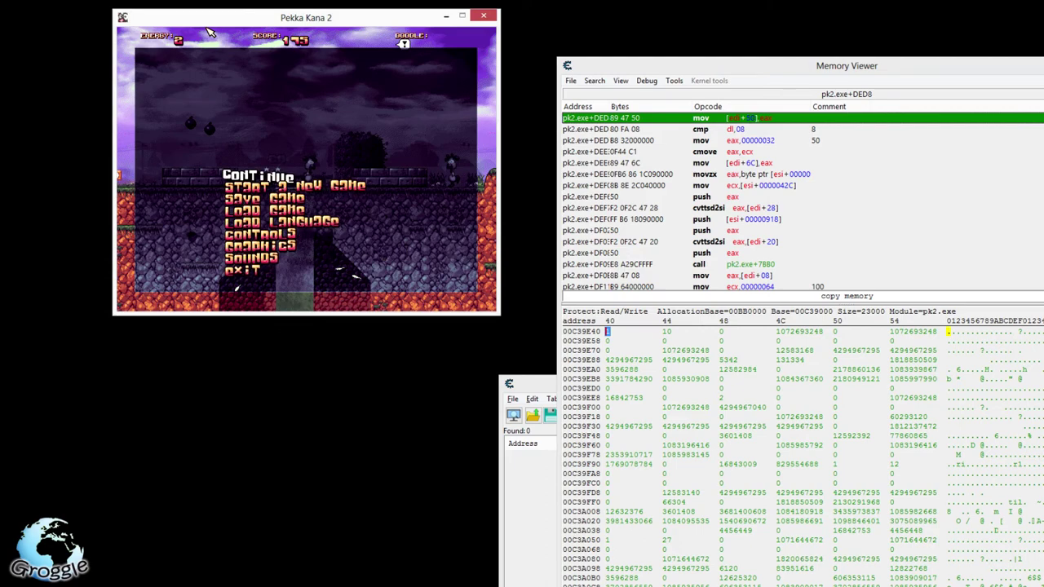
key("Return")
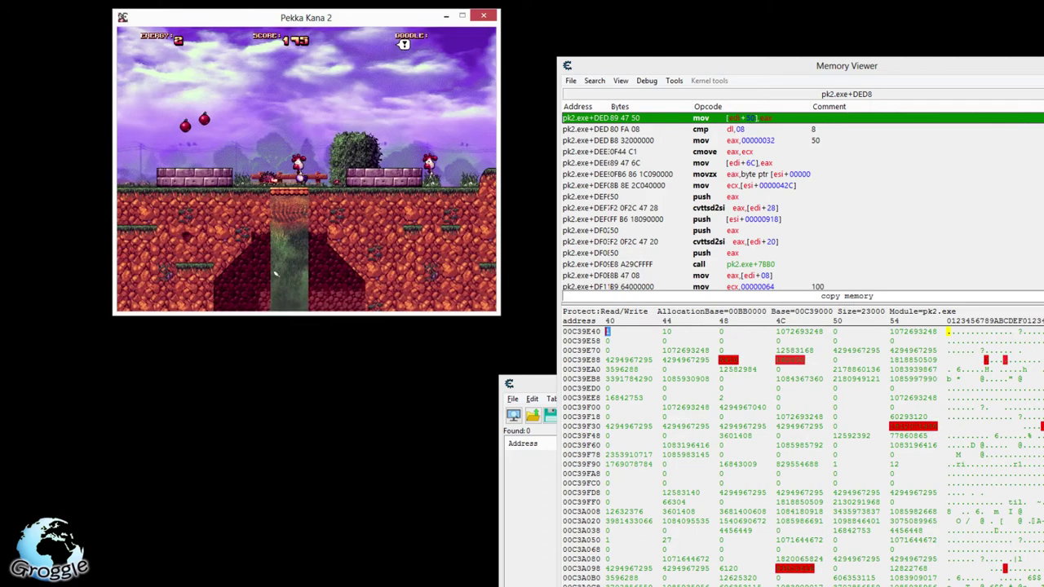
key("Right")
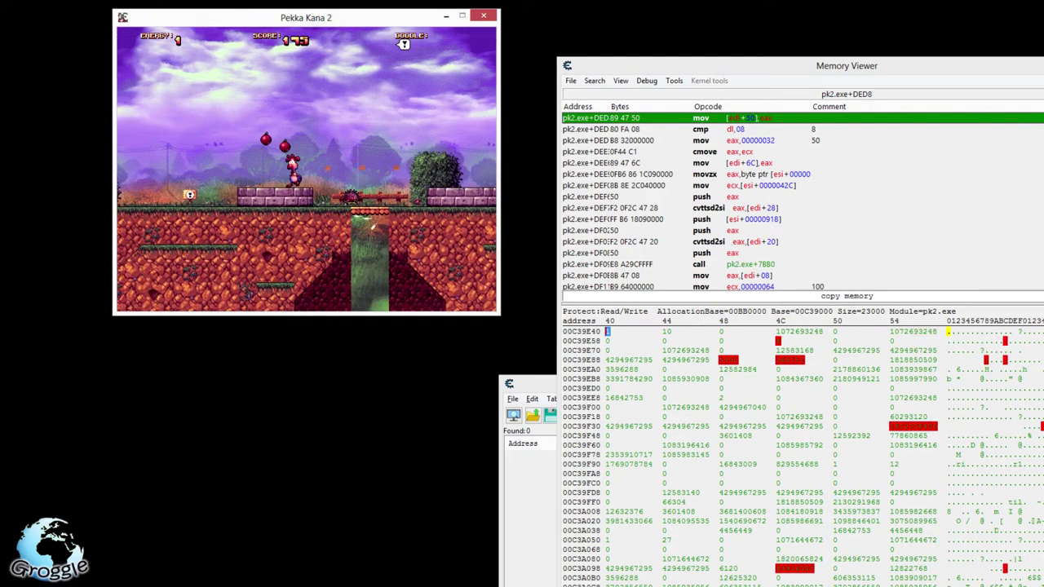
key("Escape")
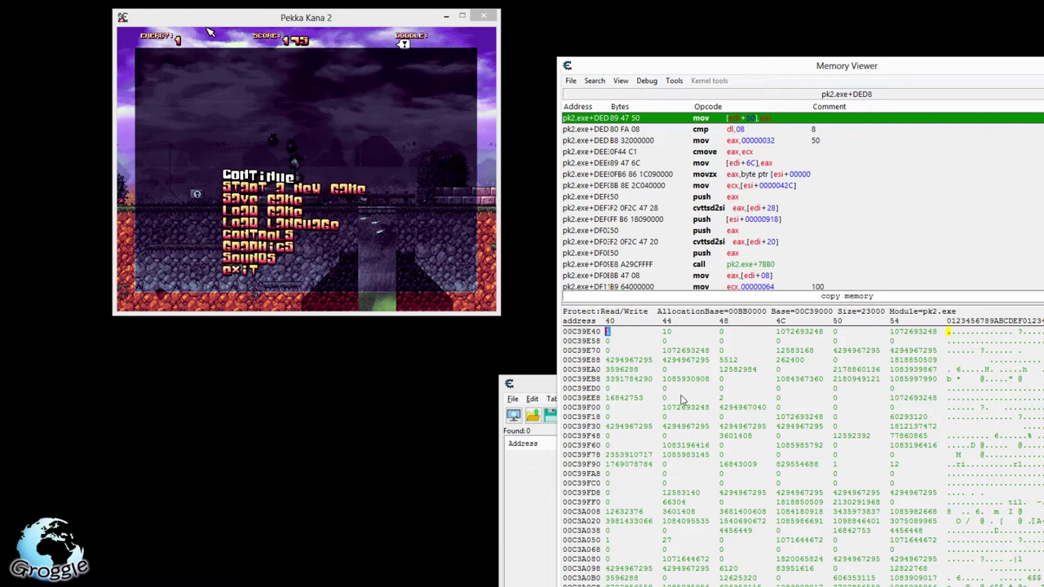
Find the Character entry in the main Cheat Engine address list, and move that window clear of the Memory Viewer.
scroll(682, 400, "up", 2)
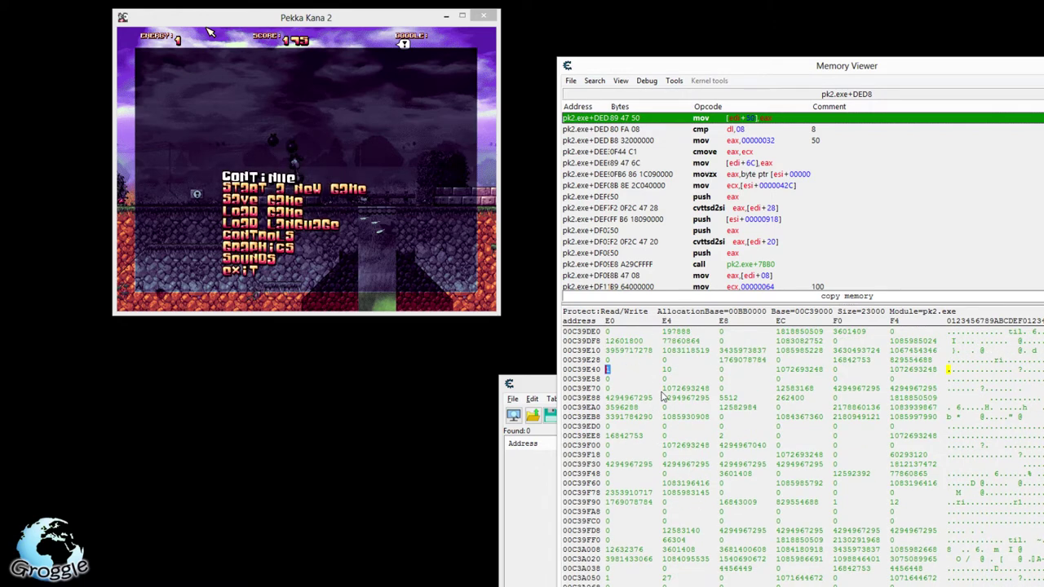
left_click(540, 390)
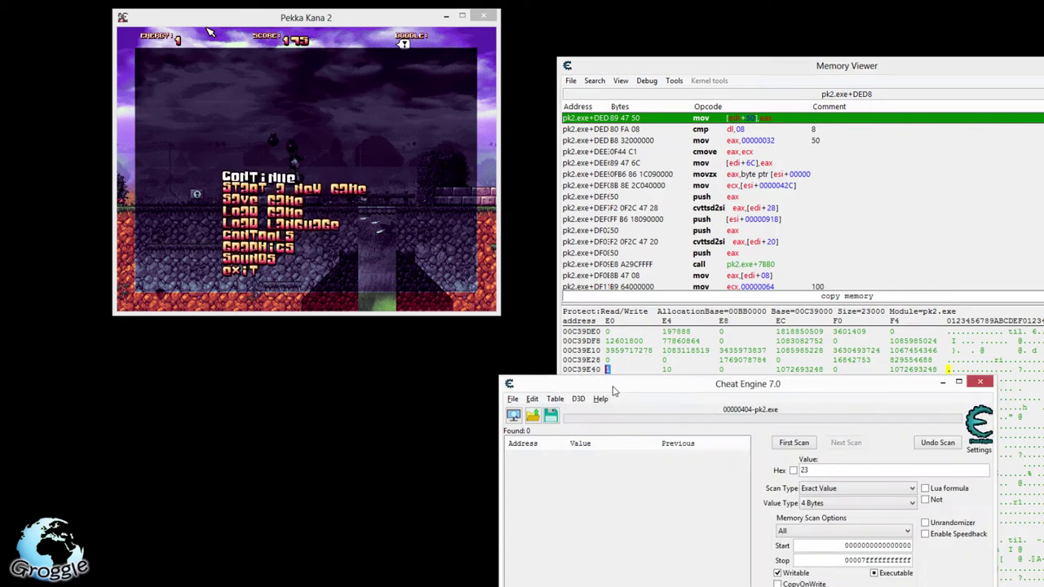
left_click_drag(648, 388, 708, 82)
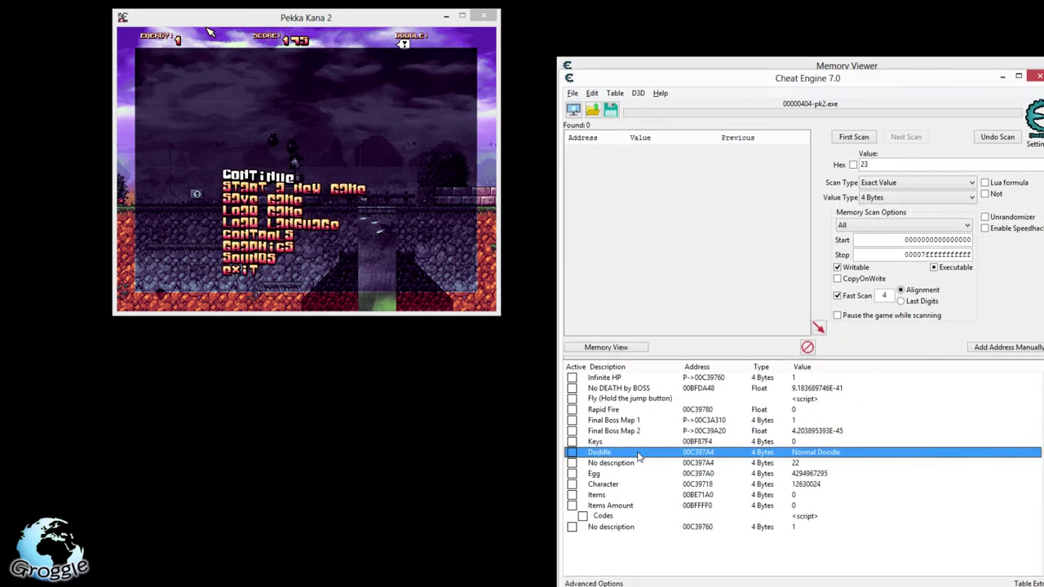
left_click(612, 484)
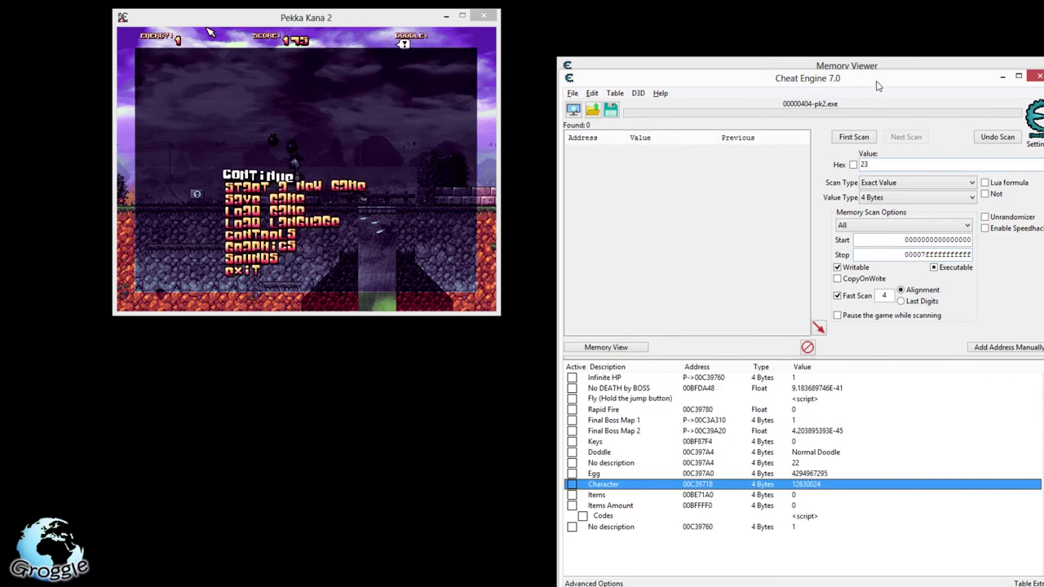
left_click_drag(880, 82, 854, 522)
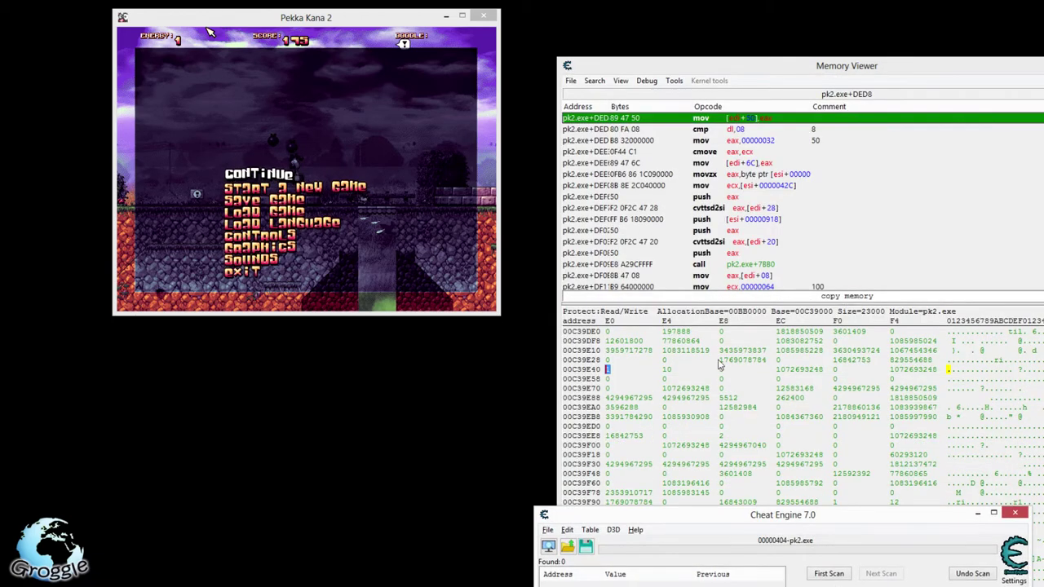
Copy the 4-byte value stored at address 00C39DF8 in the Memory Viewer.
left_click(761, 72)
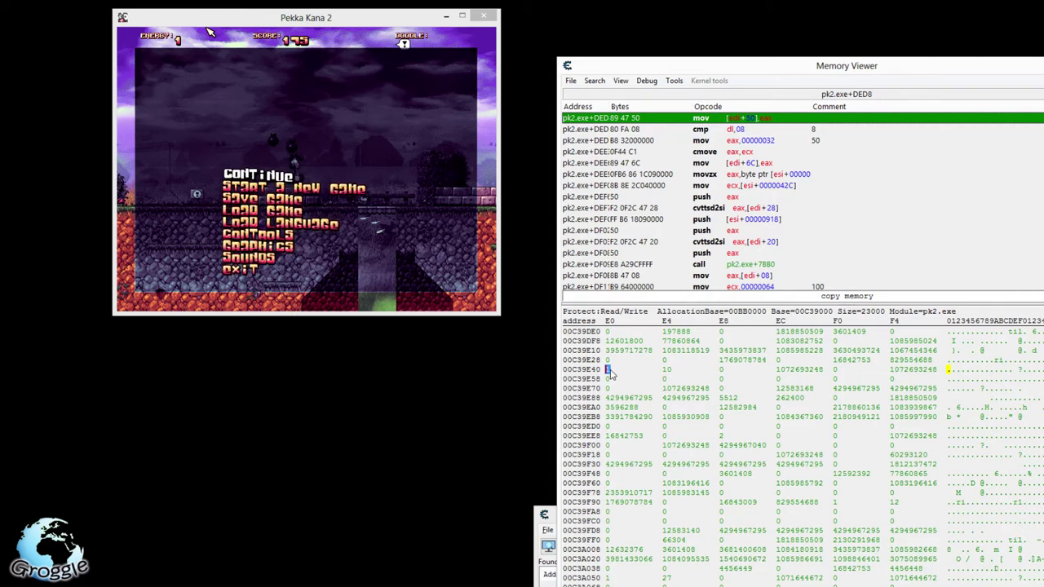
left_click(626, 344)
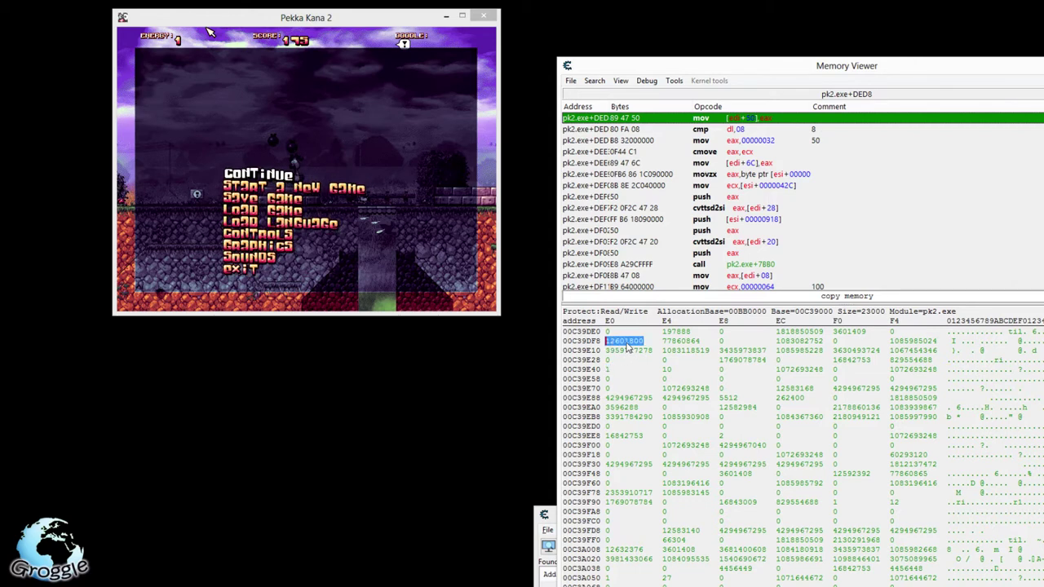
double_click(626, 343)
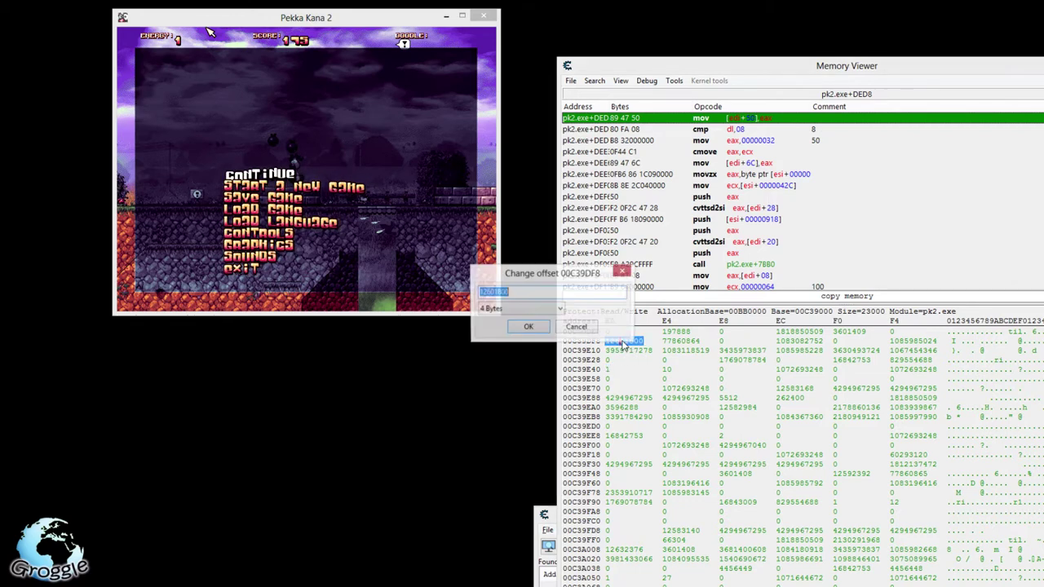
right_click(504, 292)
left_click(538, 330)
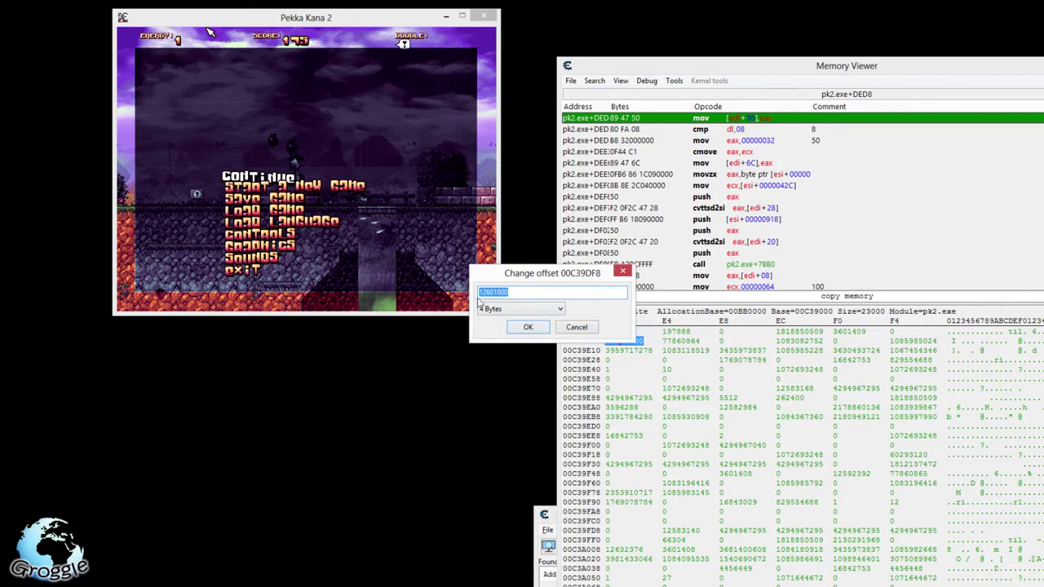
left_click(528, 327)
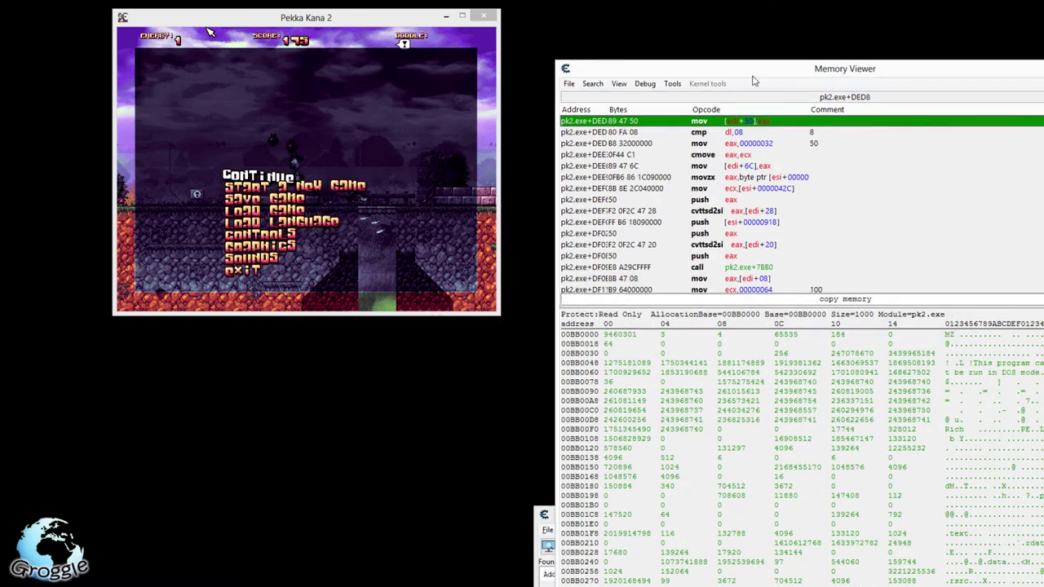
Move the Memory Viewer aside and close the window listing the opcodes that write to 00C39760.
left_click_drag(758, 71, 683, 392)
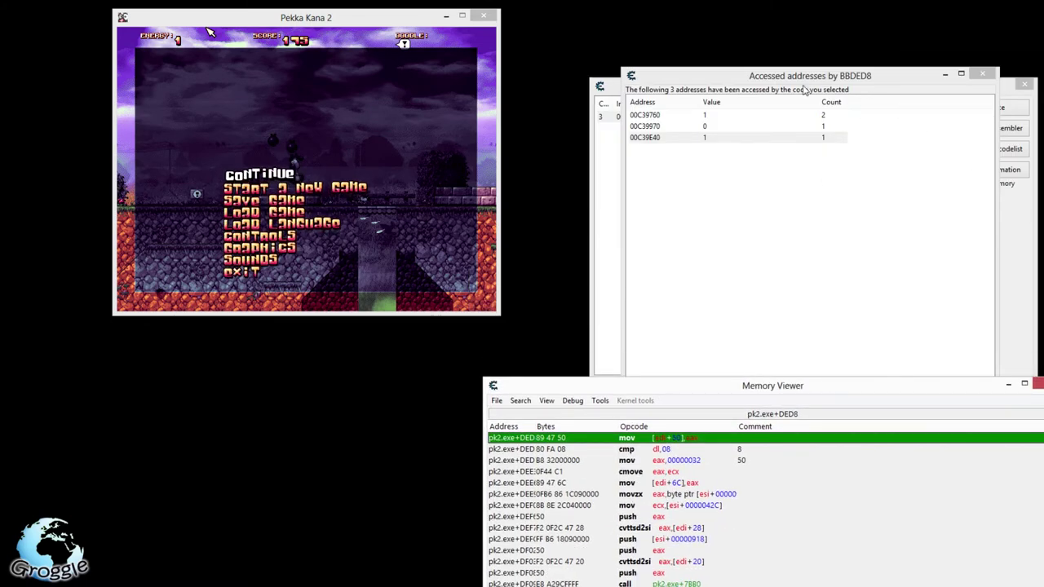
left_click(602, 87)
left_click(966, 90)
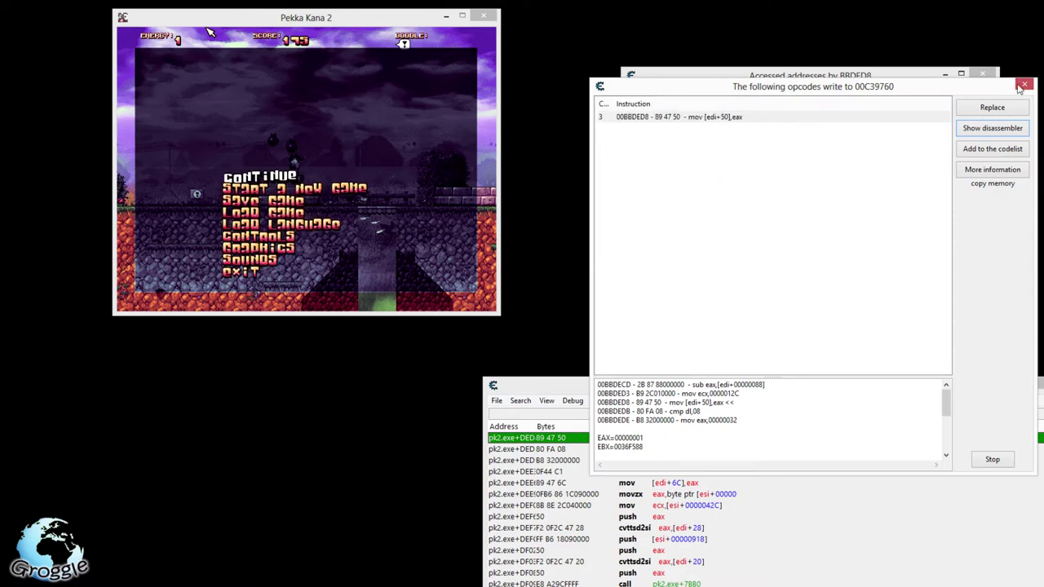
key("alt+F4")
Bring the main Cheat Engine window into view and set the Character entry's value to 12601800.
left_click_drag(733, 386, 730, 188)
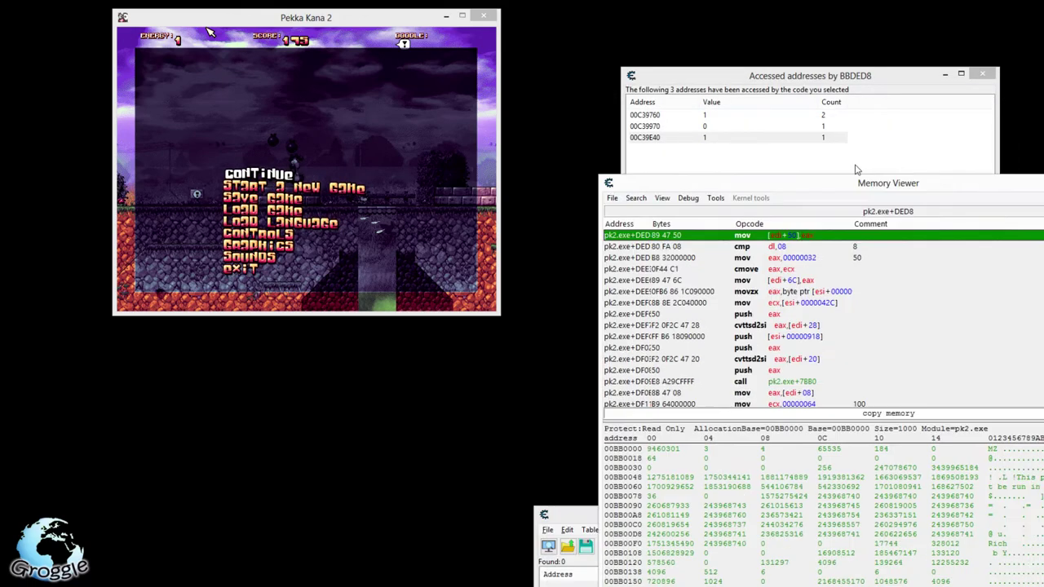
left_click_drag(573, 509, 622, 109)
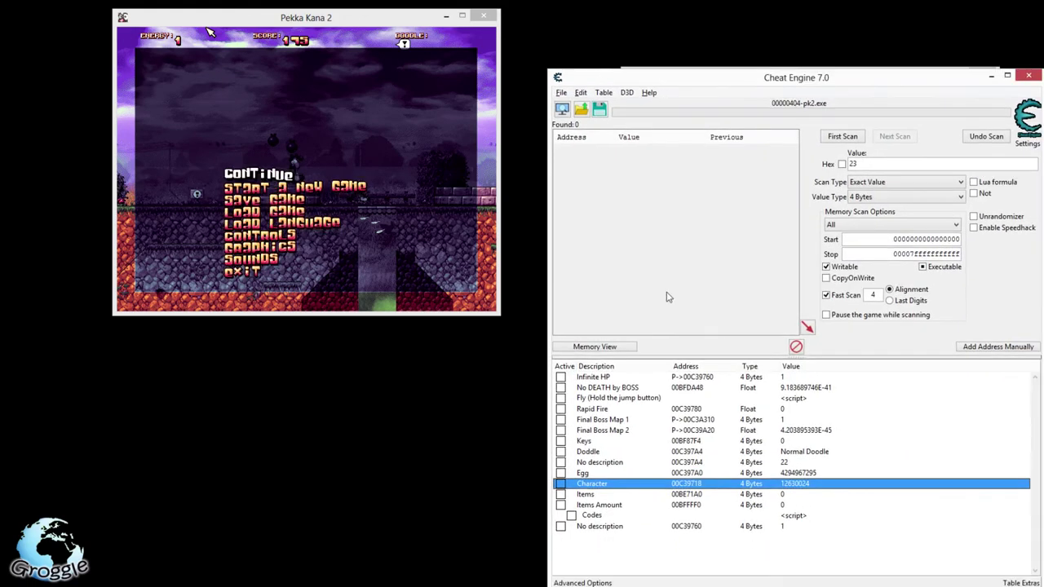
double_click(788, 486)
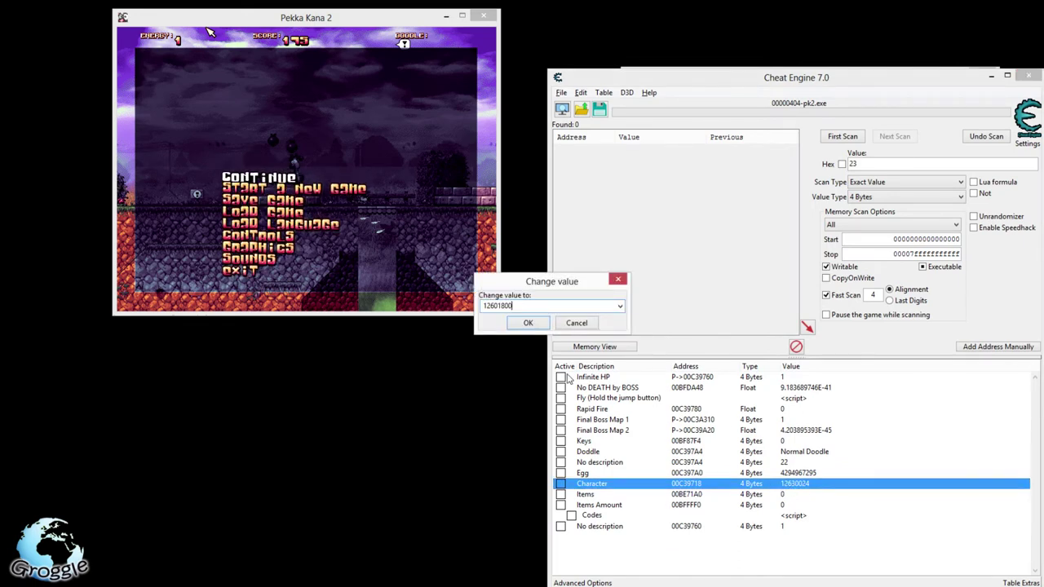
key("Return")
Switch to Pekka Kana 2, try the changed character by moving both ways and jumping near the brick platform, and pause.
key("alt+Tab")
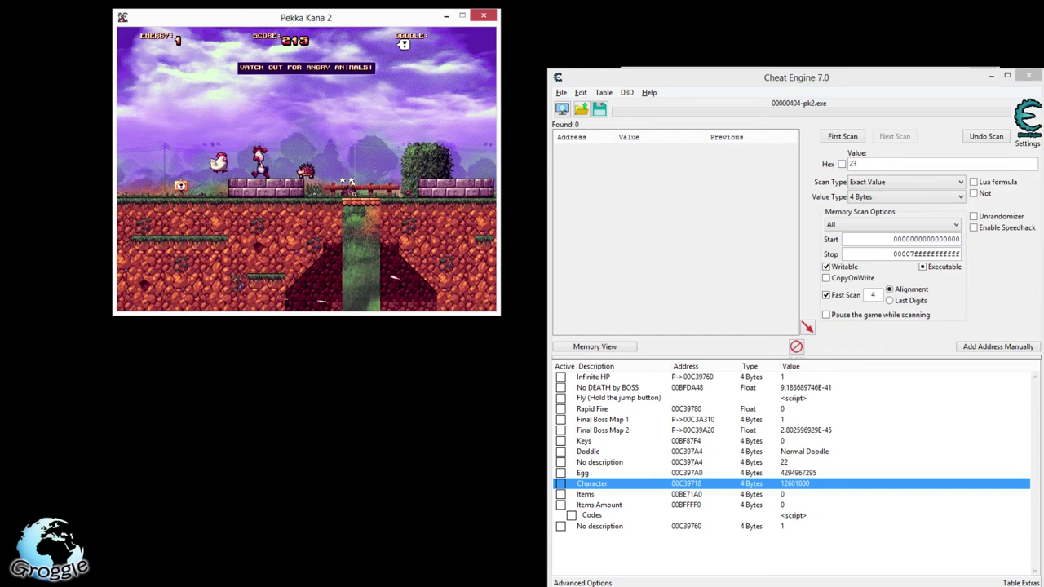
key("Left")
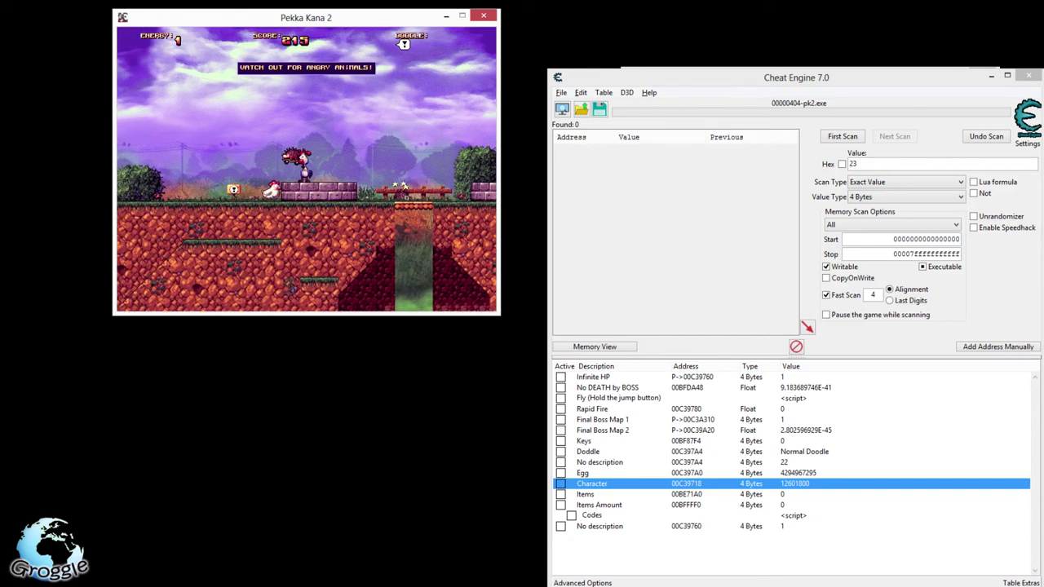
key("Right")
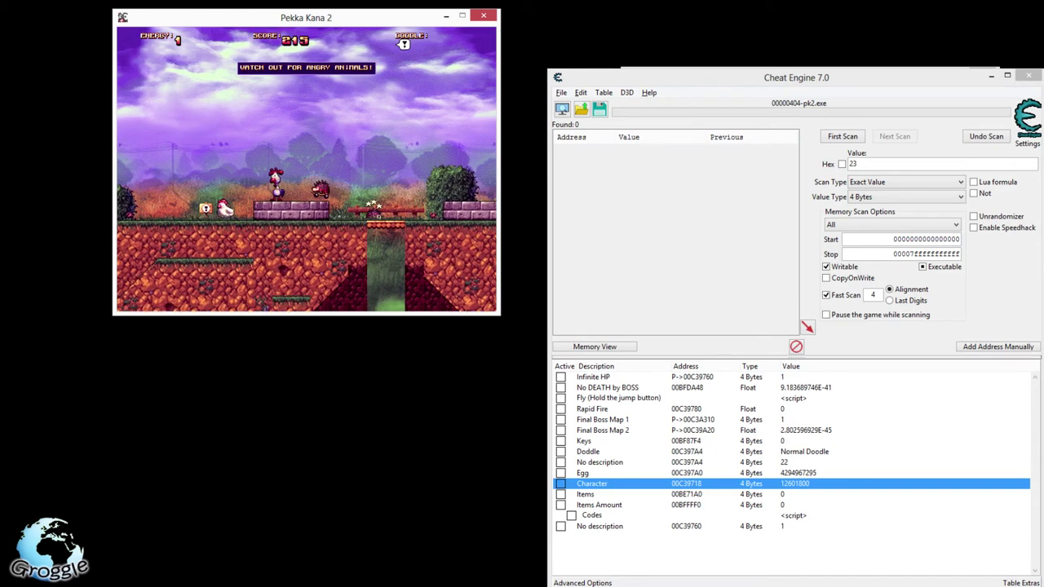
key("Up")
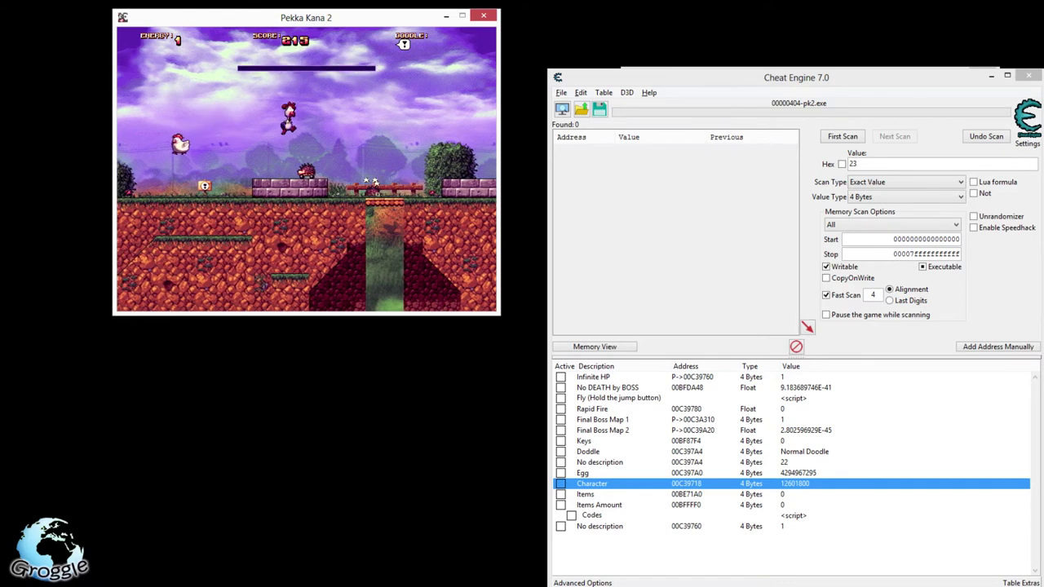
key("Escape")
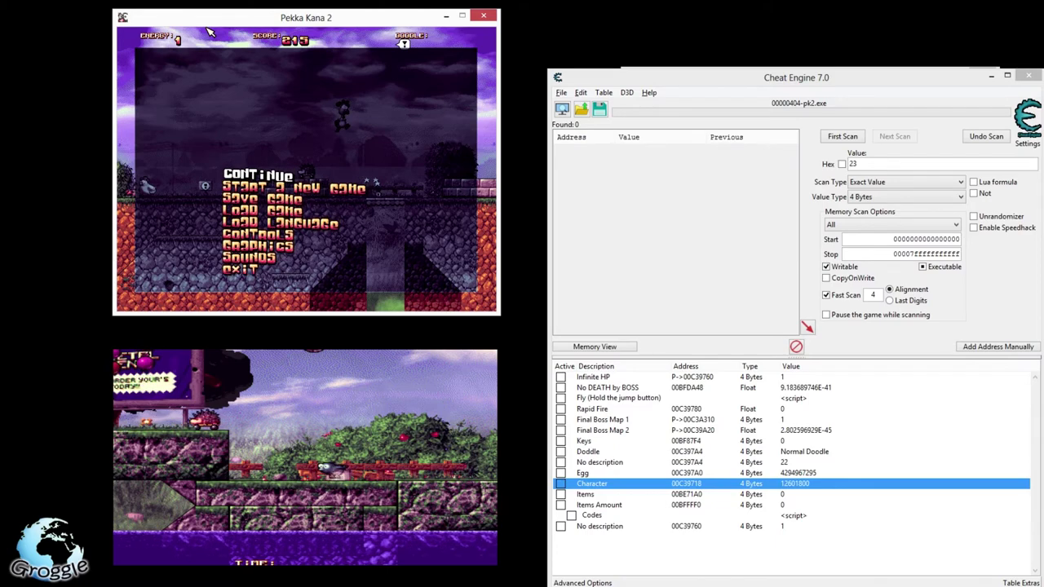
Resume Pekka Kana 2, jump and move the character past the bush, and return to the main Cheat Engine window.
left_click(328, 189)
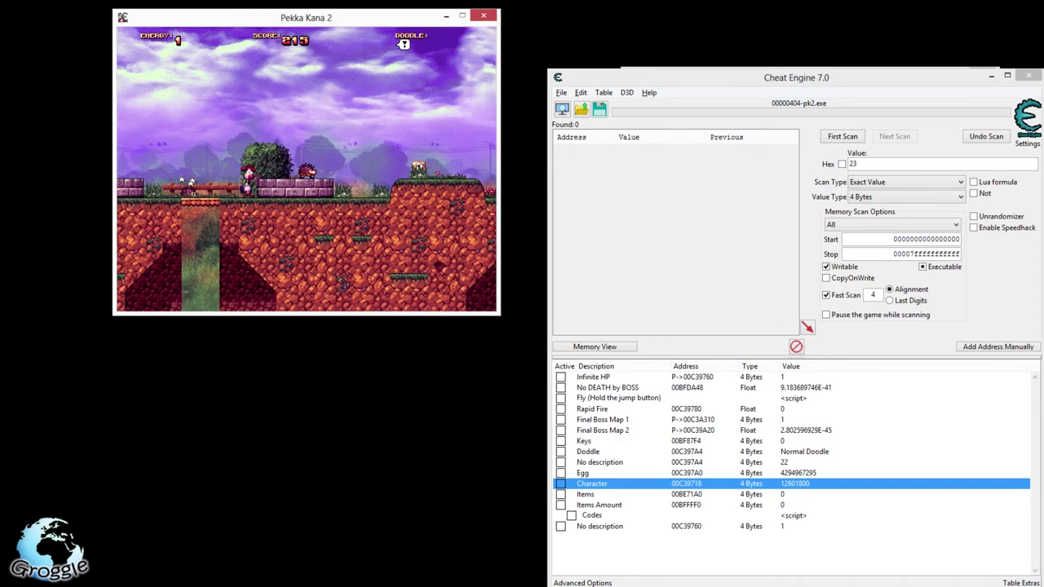
key("Up")
key("Left")
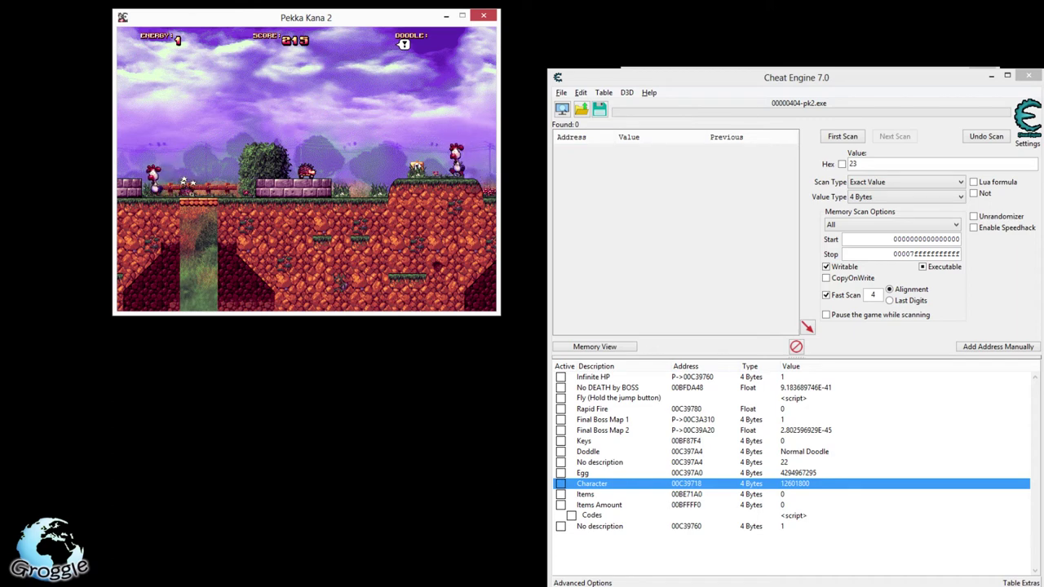
key("alt+Tab")
key("alt+Tab")
key("alt+shift+Tab")
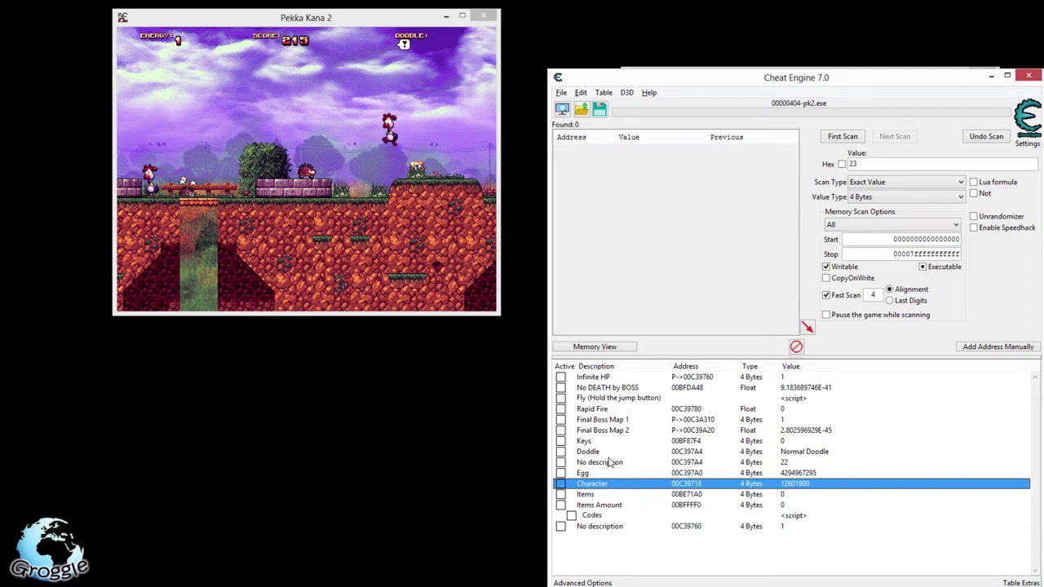
Set the Doddle entry's value to Doddle (Item), try it out in Pekka Kana 2, and return to Cheat Engine.
double_click(783, 452)
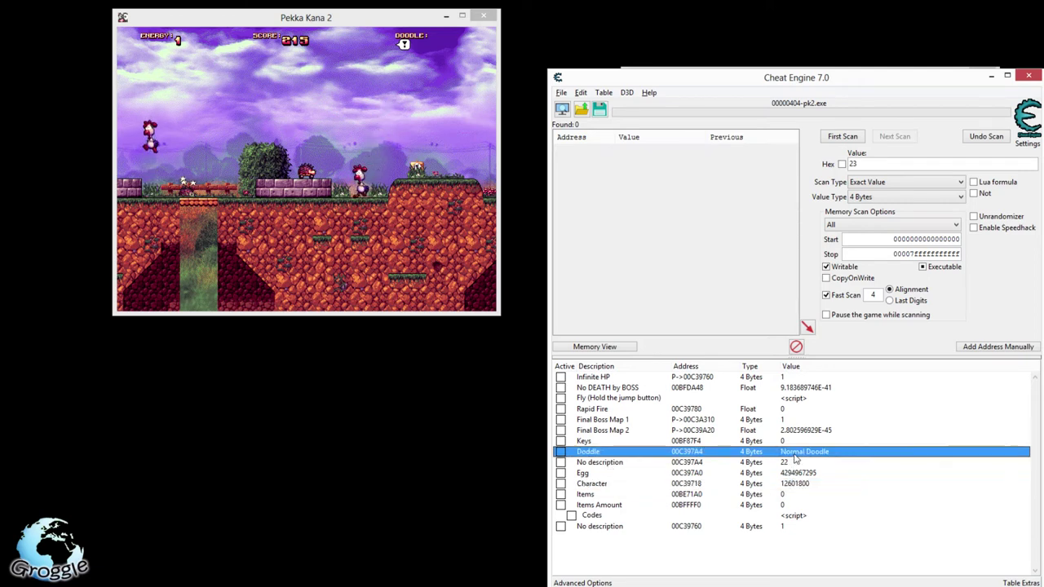
left_click(598, 309)
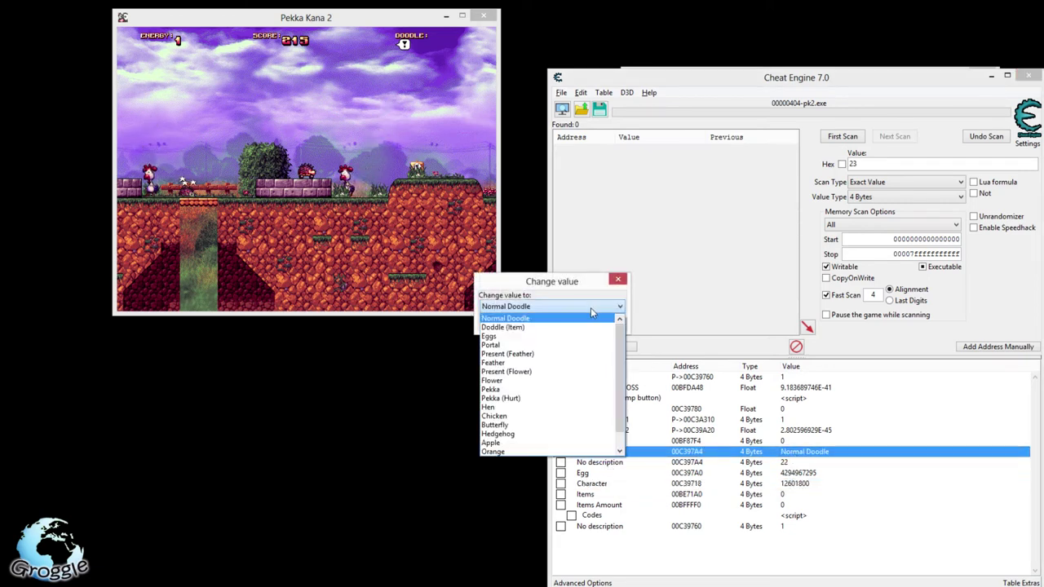
left_click(503, 328)
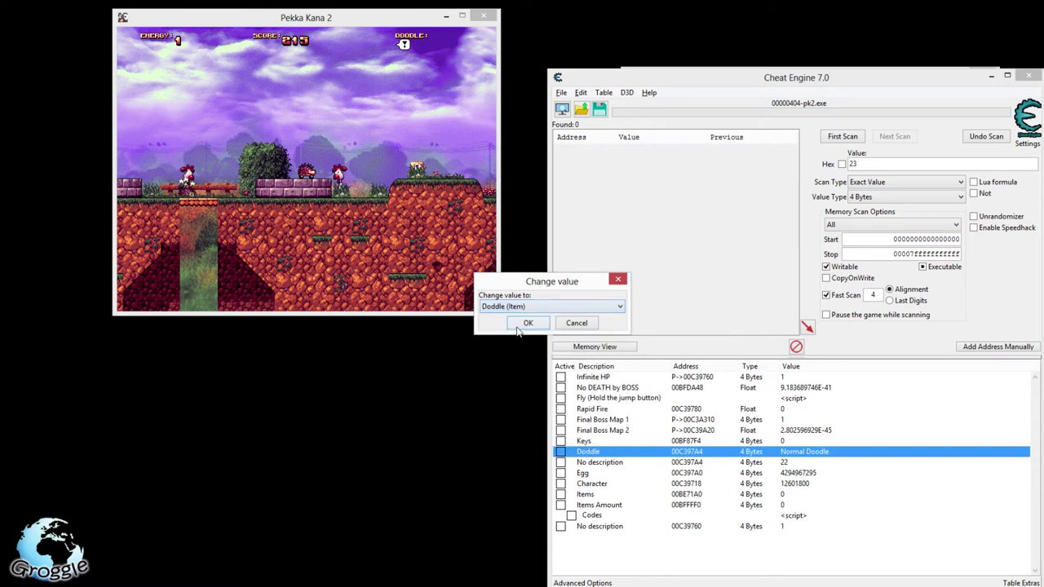
left_click(531, 323)
key("alt+Tab")
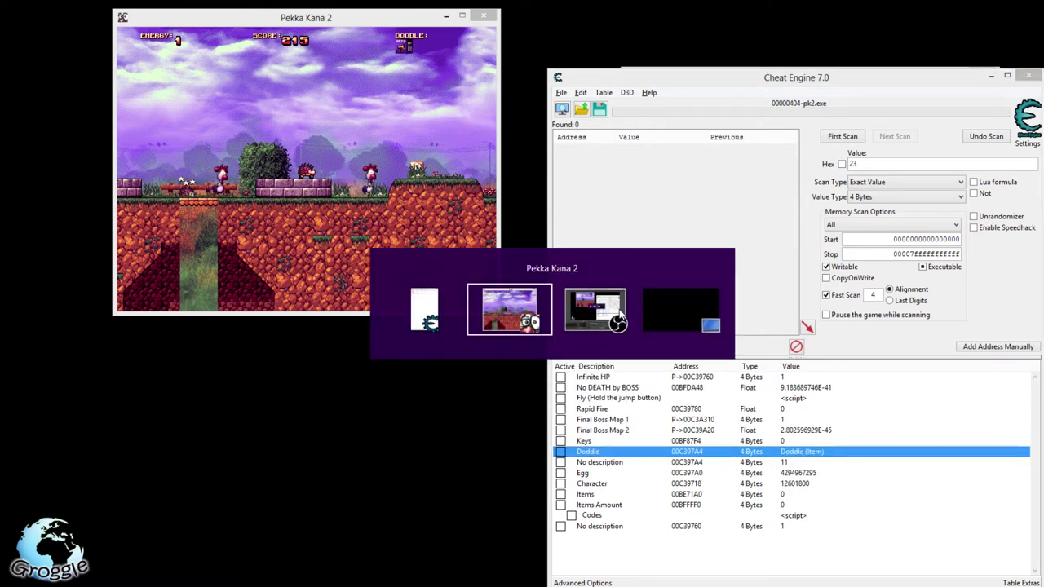
key("alt+Tab")
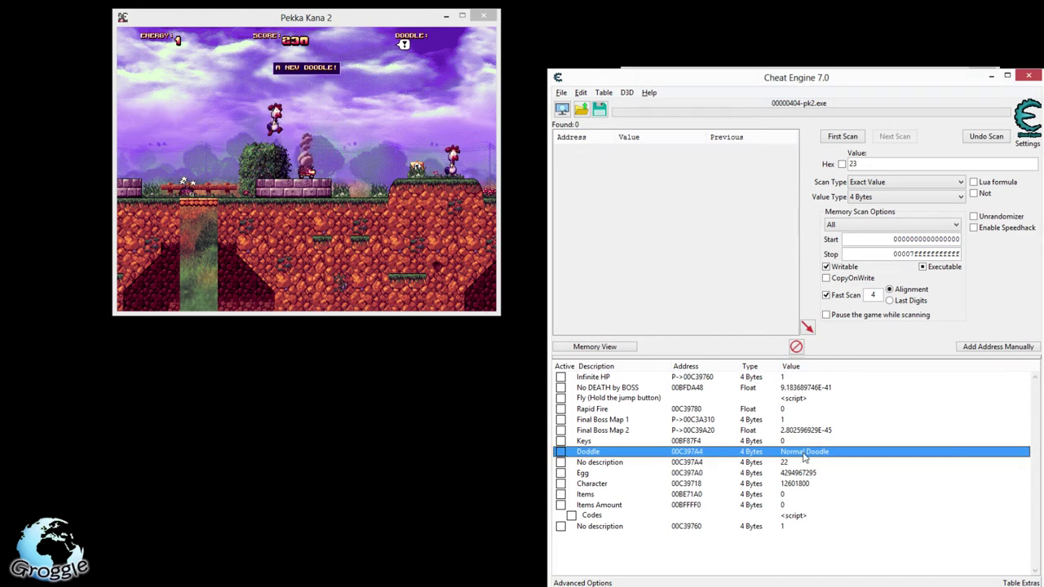
Set the Doddle entry to Doddle (Item) again and switch to Pekka Kana 2 to use it once more.
key("Return")
left_click(561, 309)
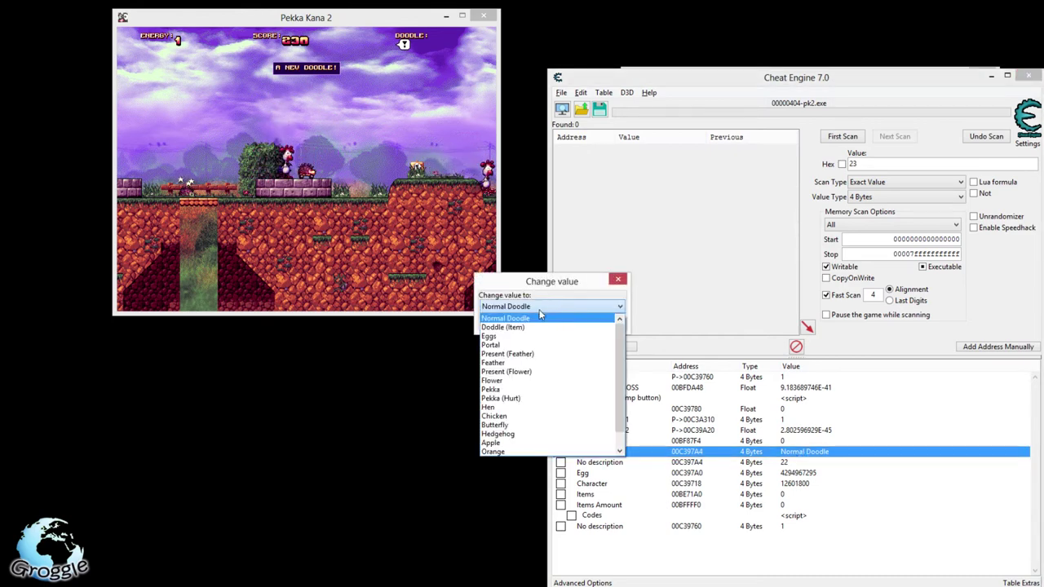
left_click(521, 327)
left_click(526, 323)
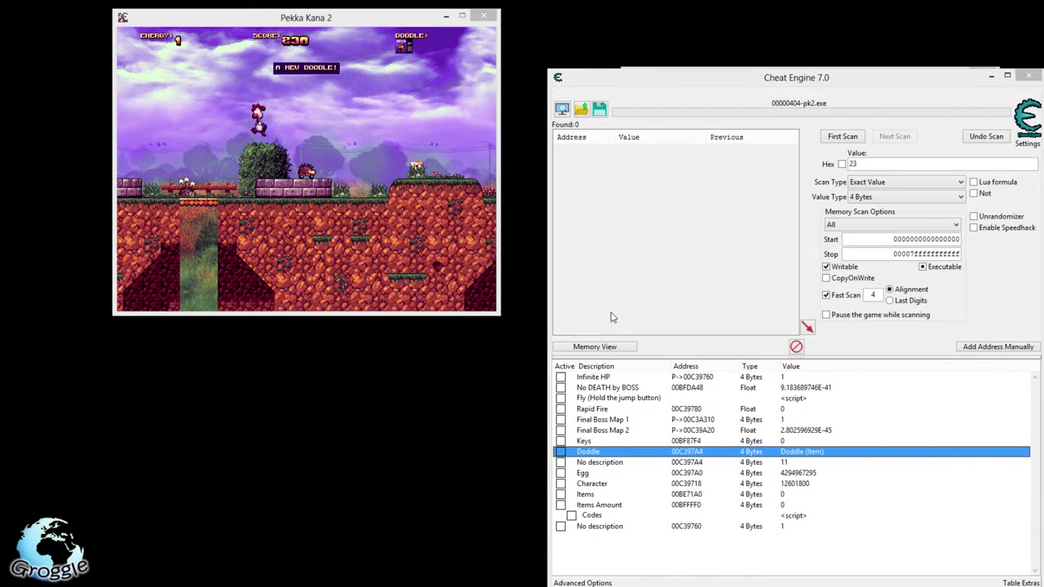
key("alt+Tab")
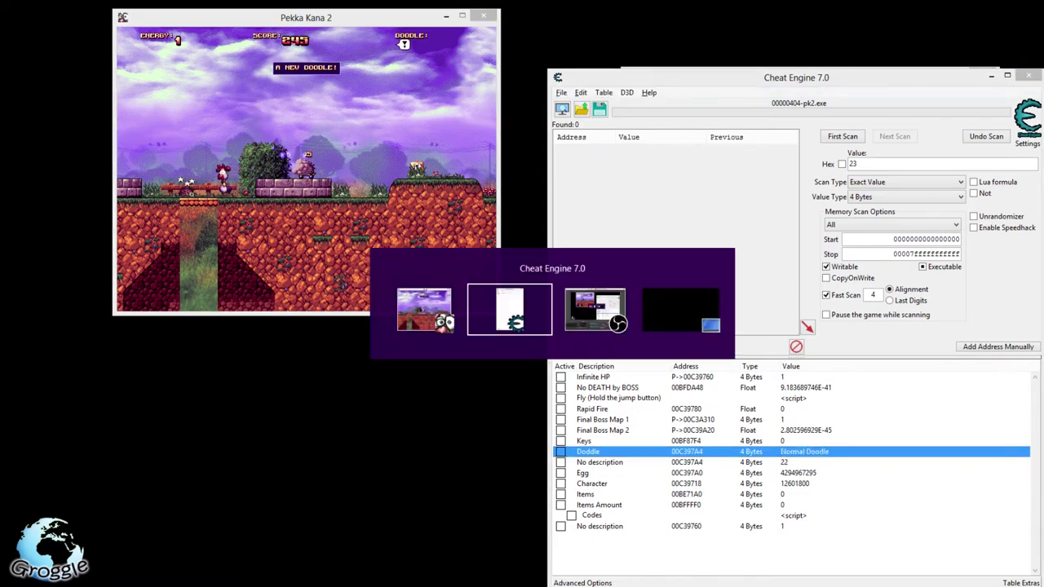
Return to Cheat Engine and set the Doddle entry's value to Present (Flower).
double_click(791, 451)
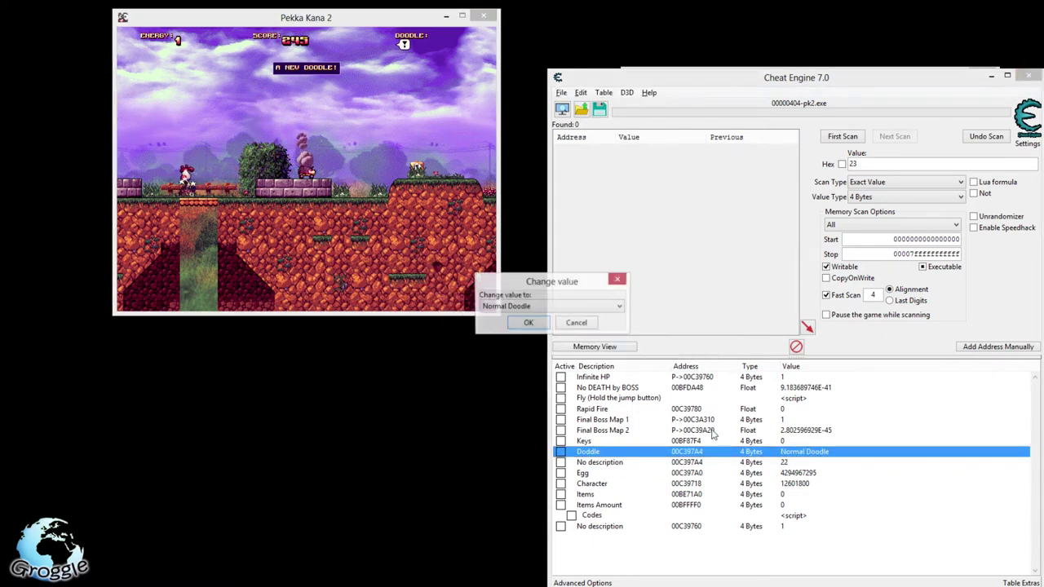
left_click(529, 307)
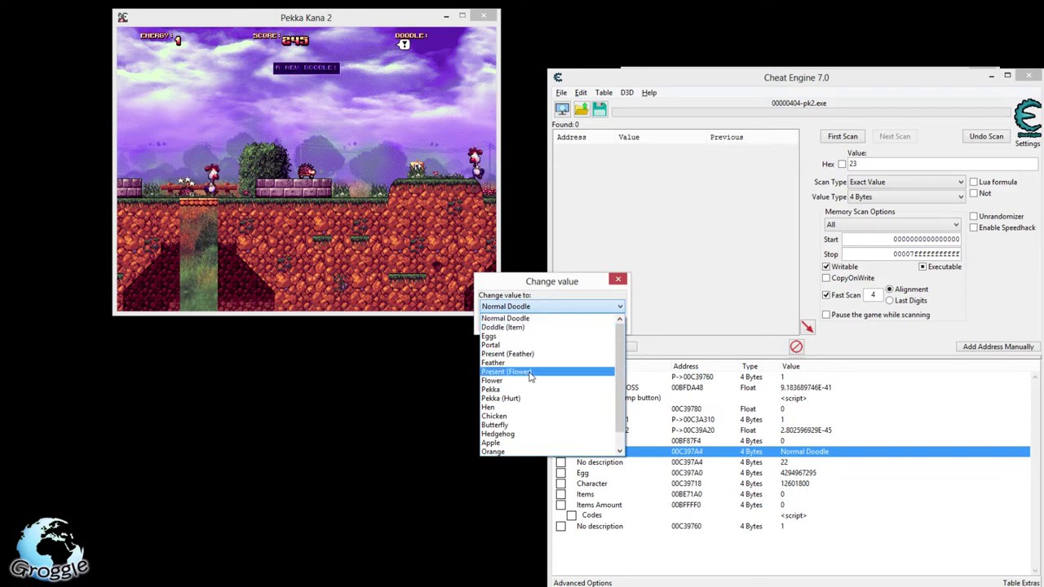
left_click(531, 372)
left_click(537, 325)
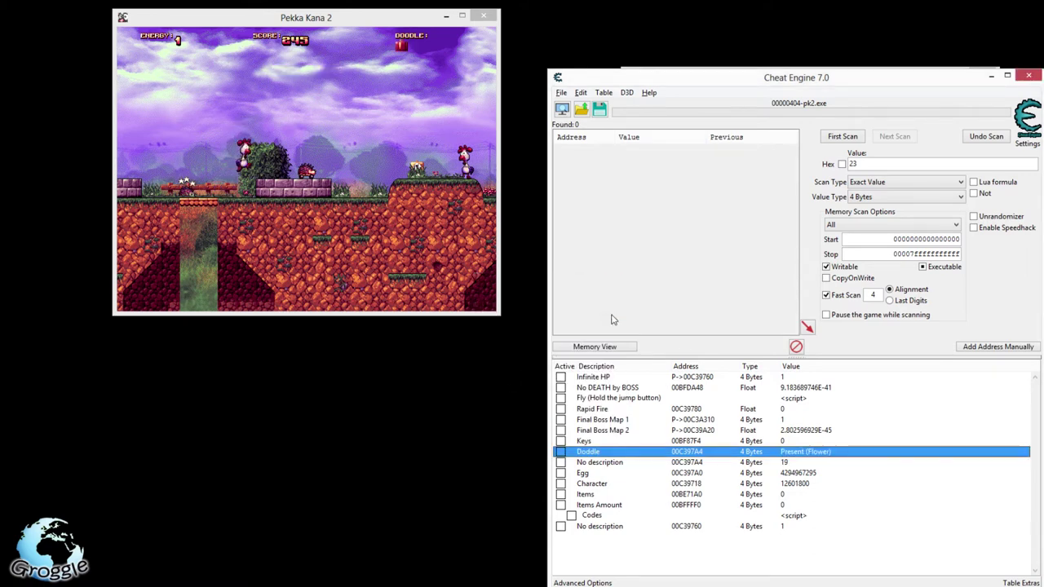
Switch to Pekka Kana 2, move and jump to collect the items released by the present, and return to Cheat Engine.
key("alt+Tab")
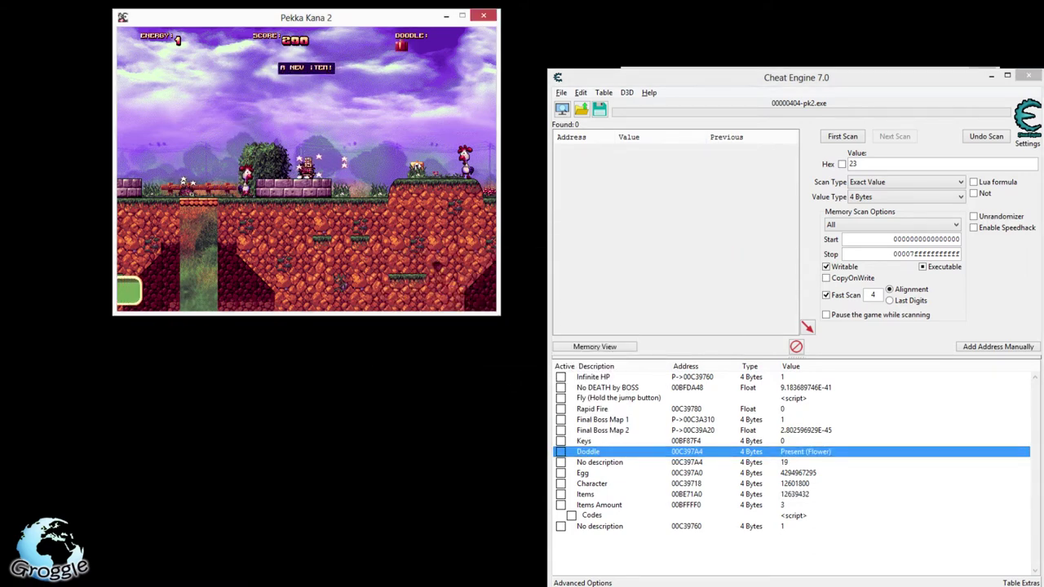
key("Right")
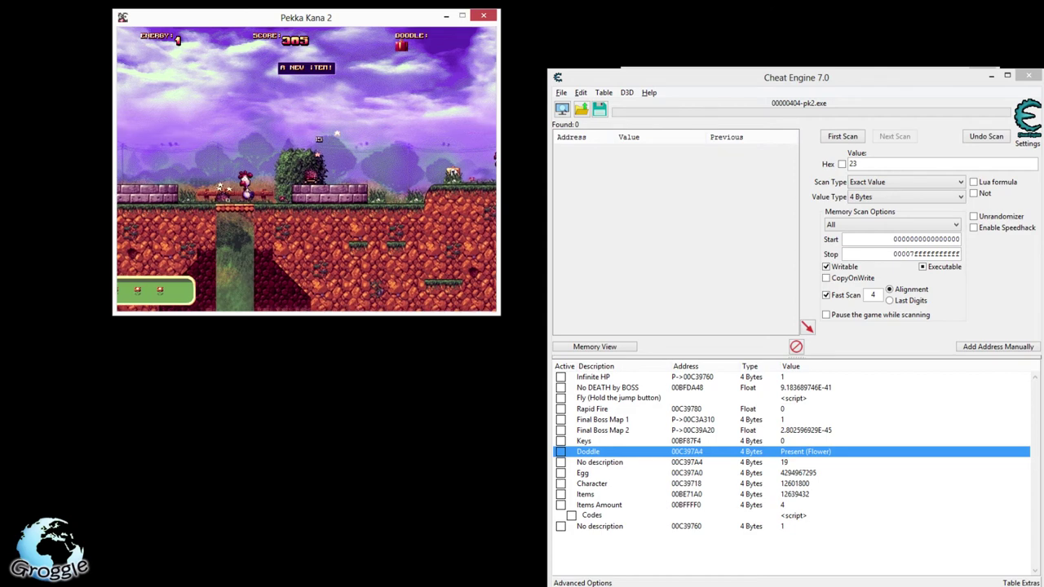
key("Up")
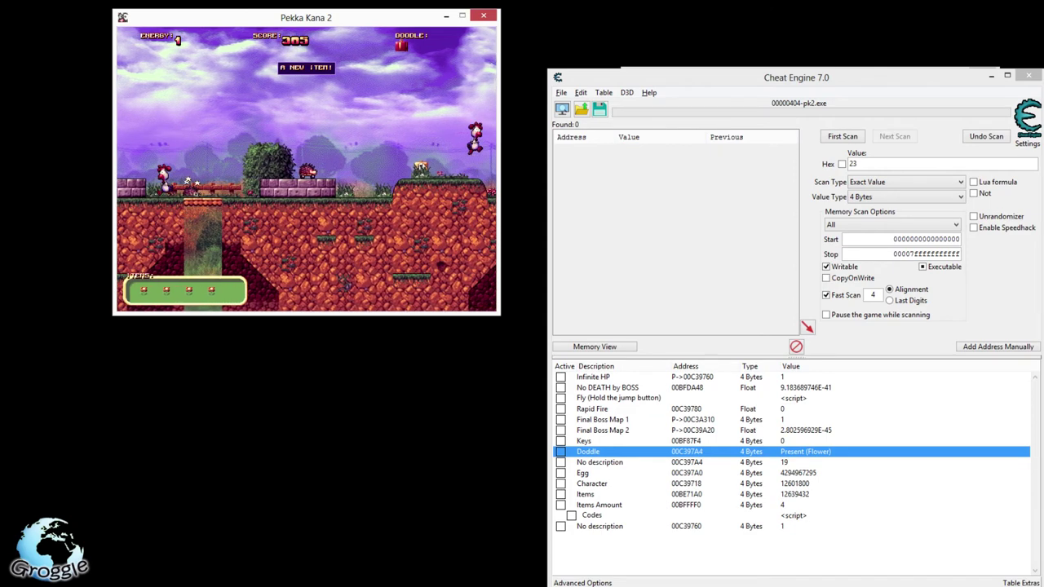
key("alt+Tab")
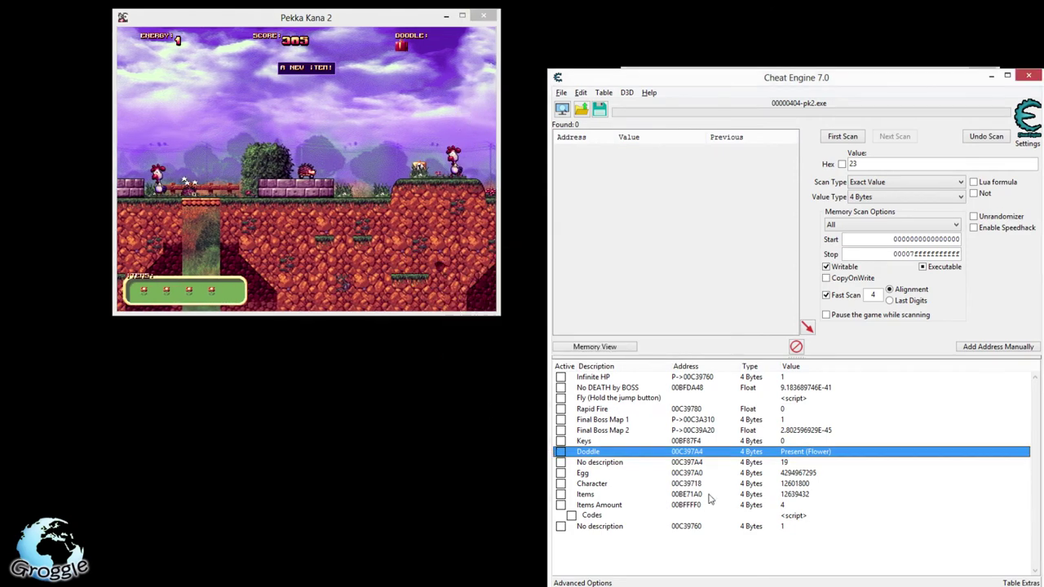
left_click(797, 498)
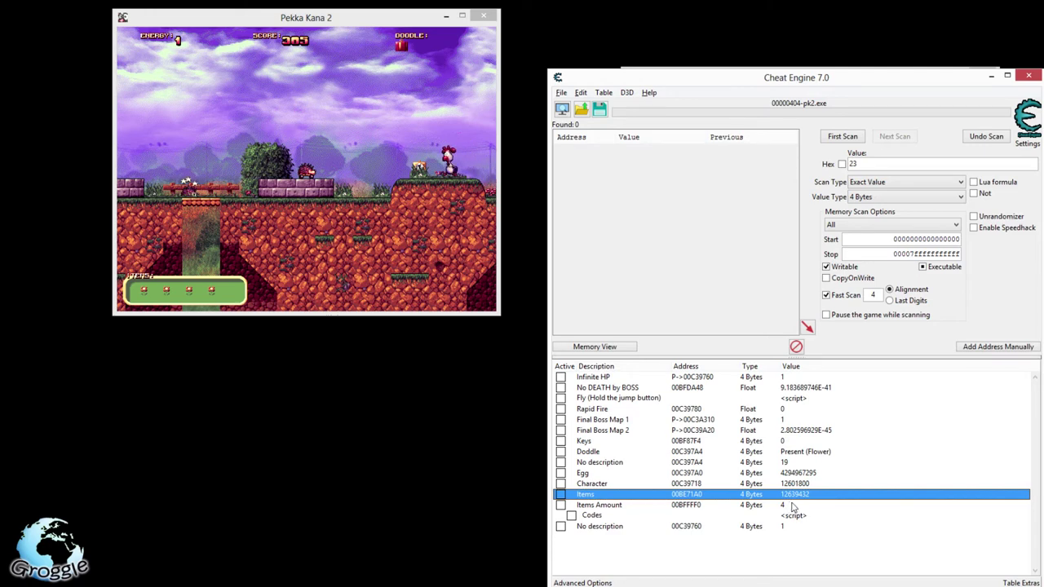
double_click(797, 494)
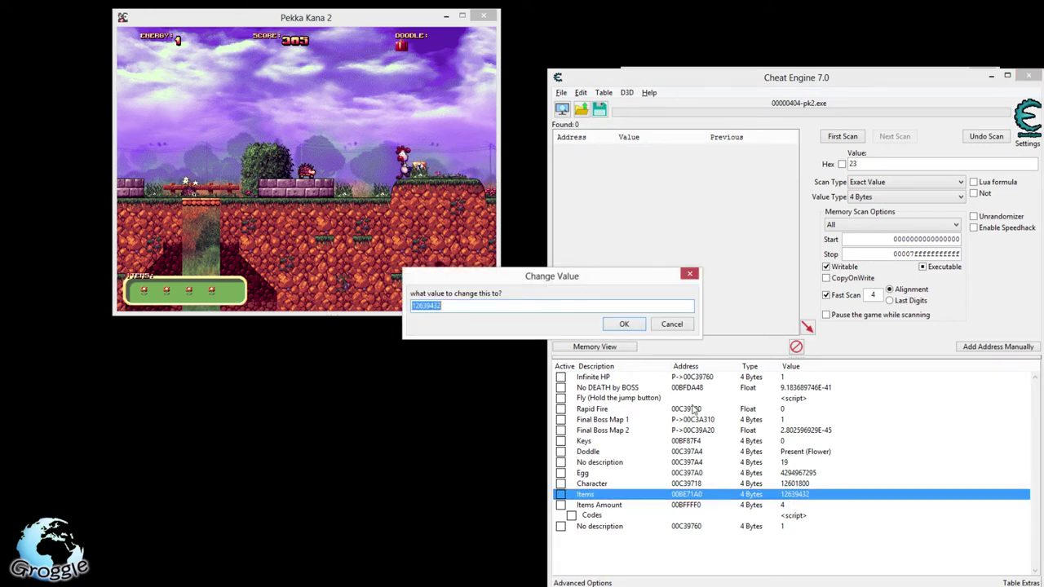
left_click(684, 325)
Browse the Items entry's memory region and change the fourth item slot at 00BE71AC to 12601800.
right_click(791, 496)
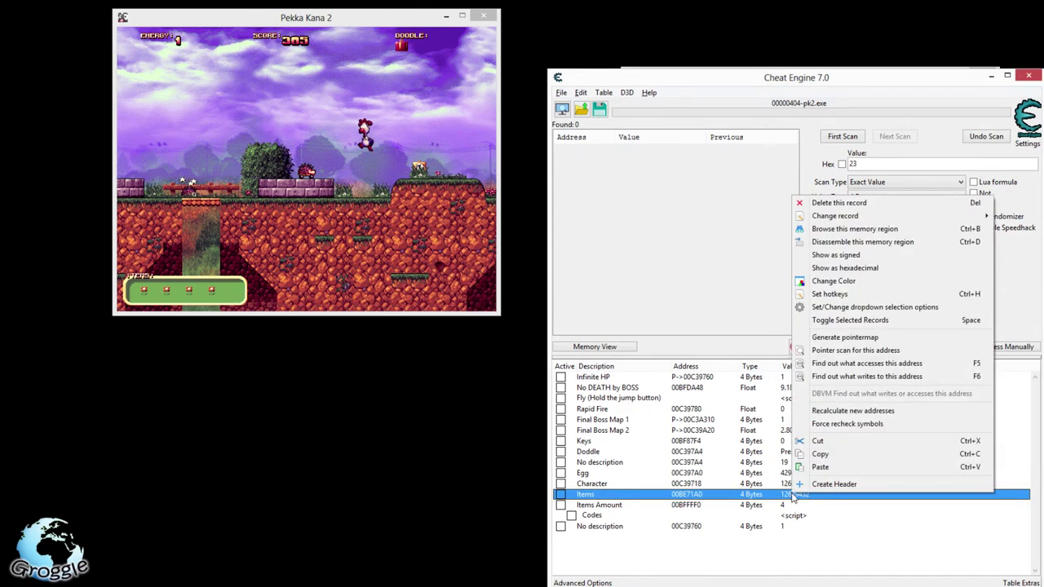
left_click(816, 229)
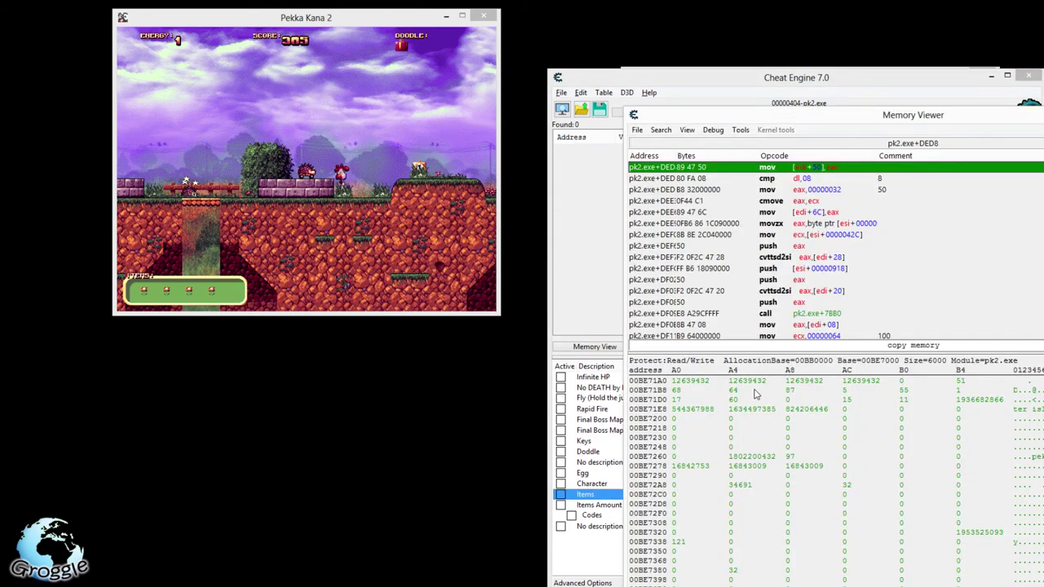
double_click(854, 381)
type("12601800")
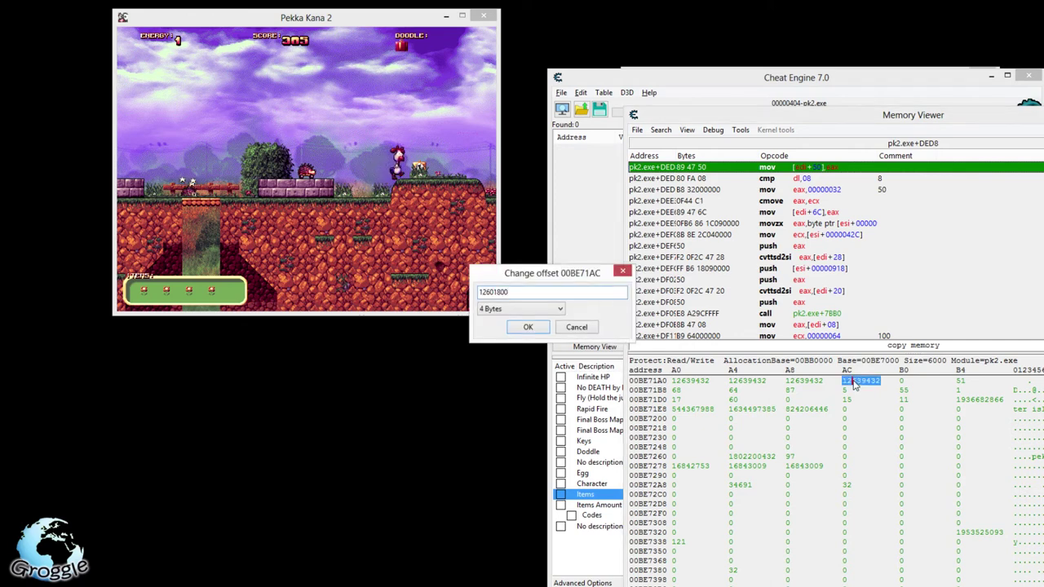
key("Return")
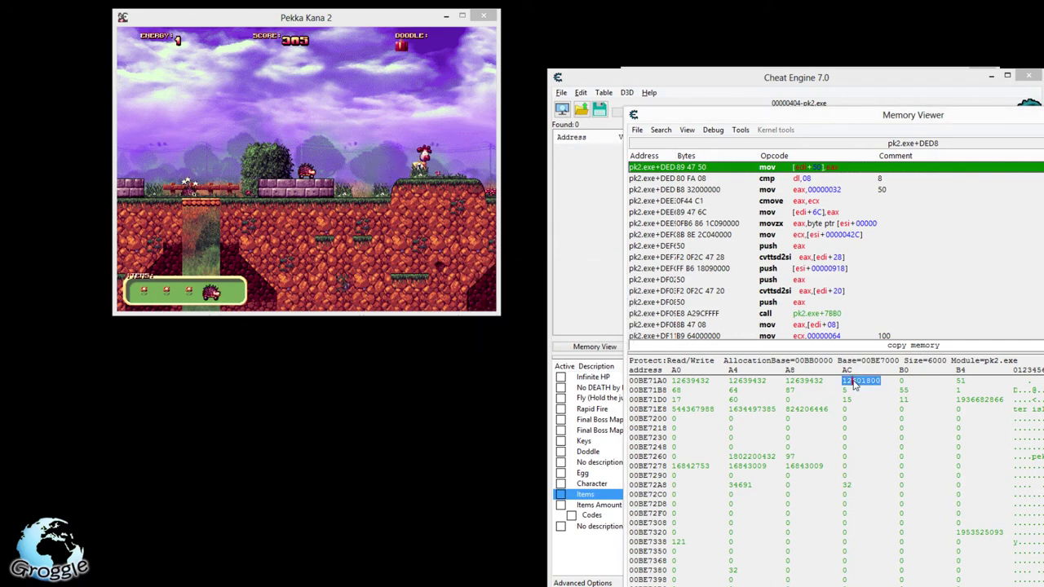
Switch to Pekka Kana 2 and try the edited inventory while moving the character forward past the raised ground.
key("alt+Tab")
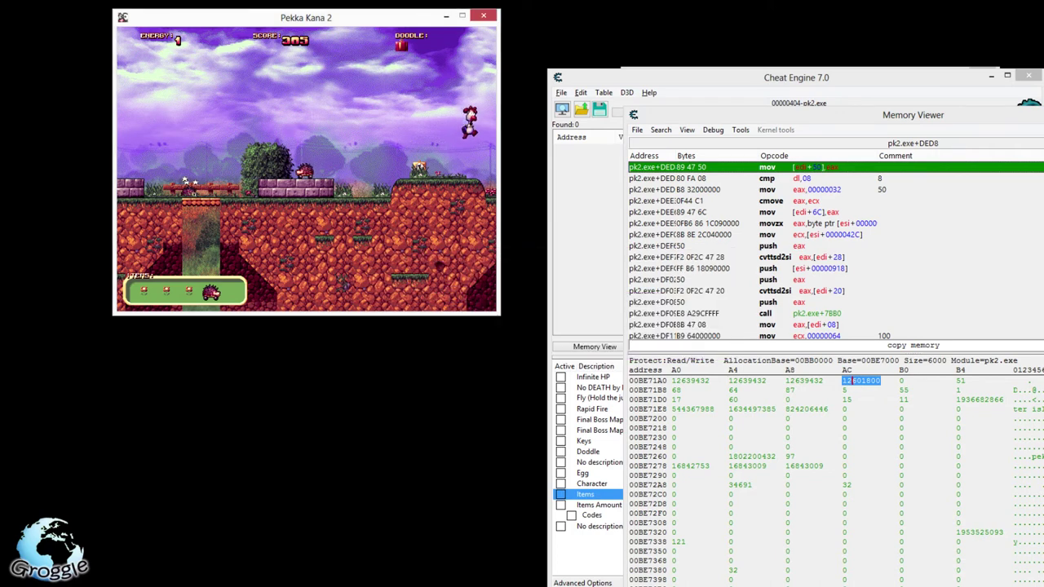
key("Right")
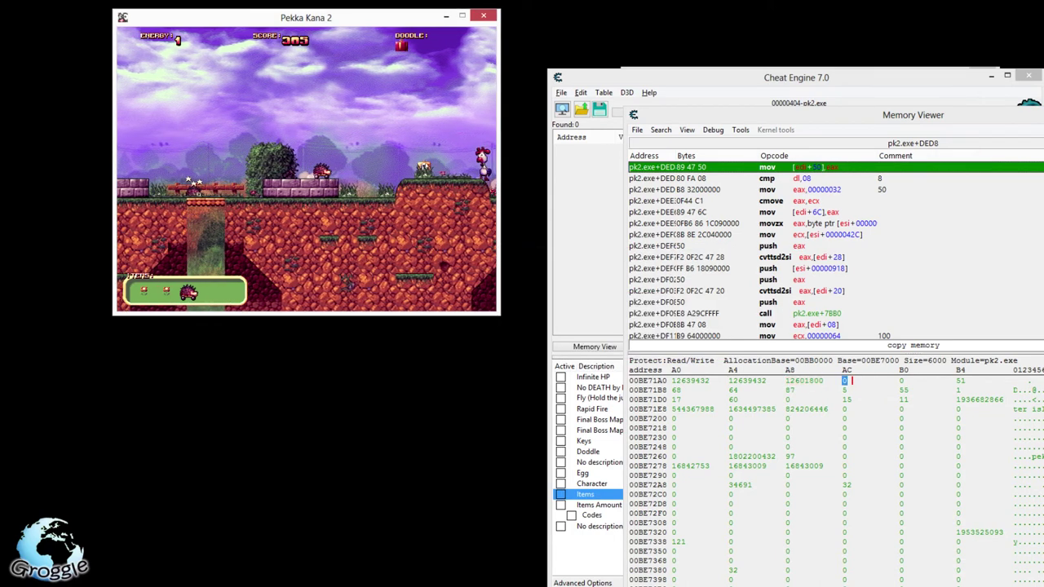
key("Right")
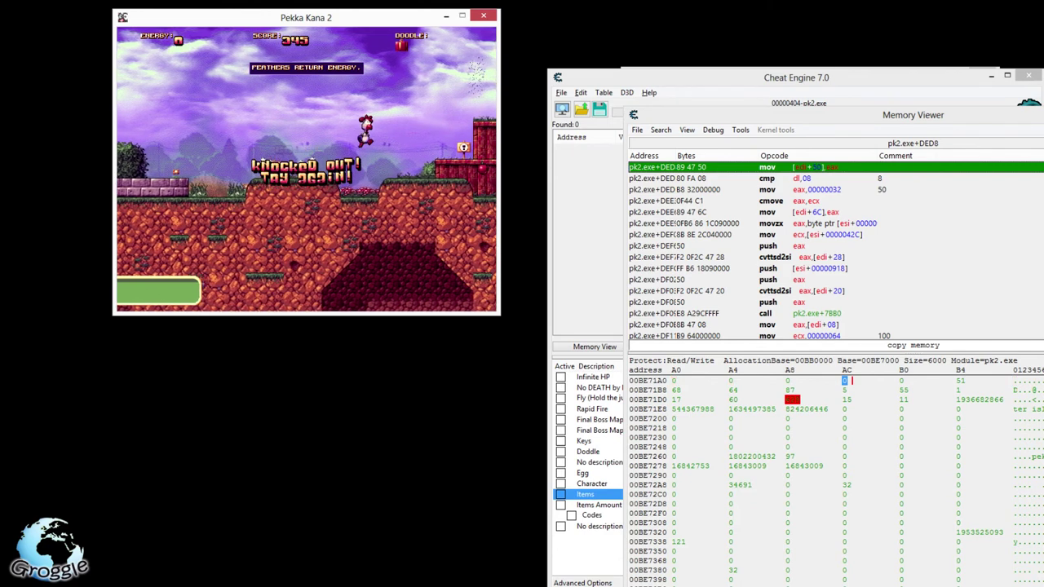
Load a saved Rooster Island game and start its Training Course level.
key("Escape")
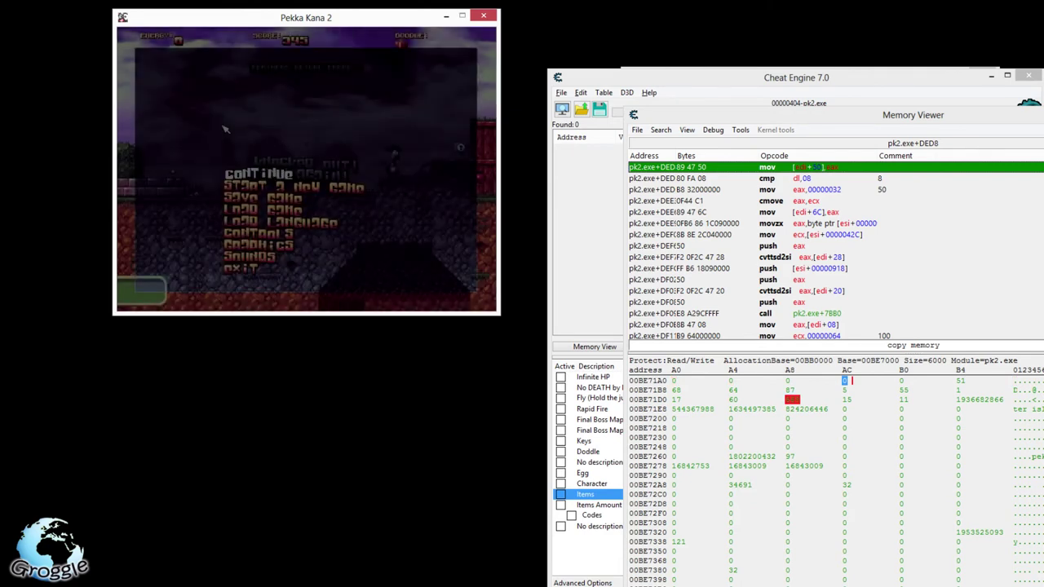
left_click(289, 214)
left_click(245, 175)
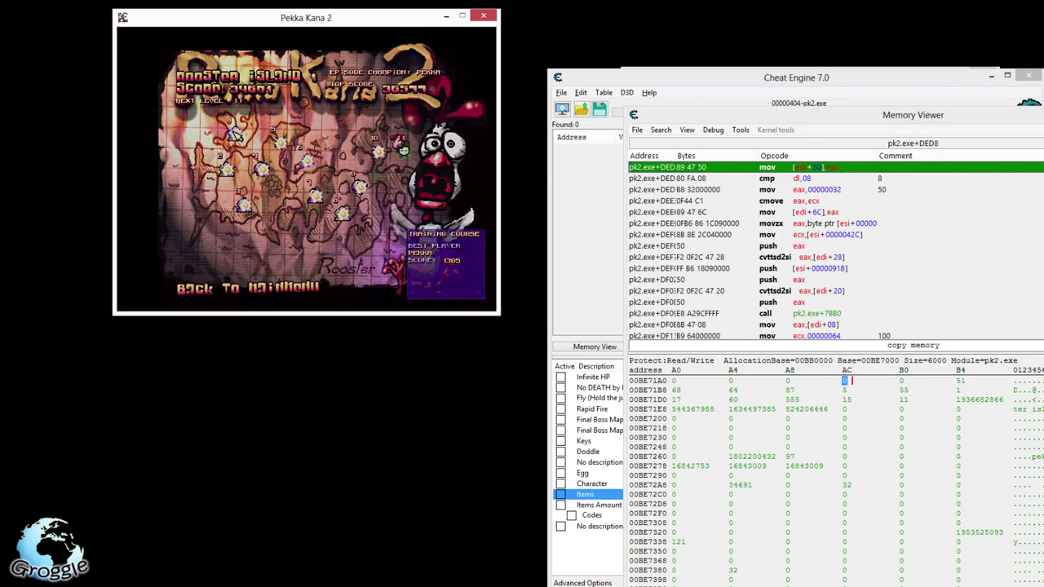
left_click(234, 133)
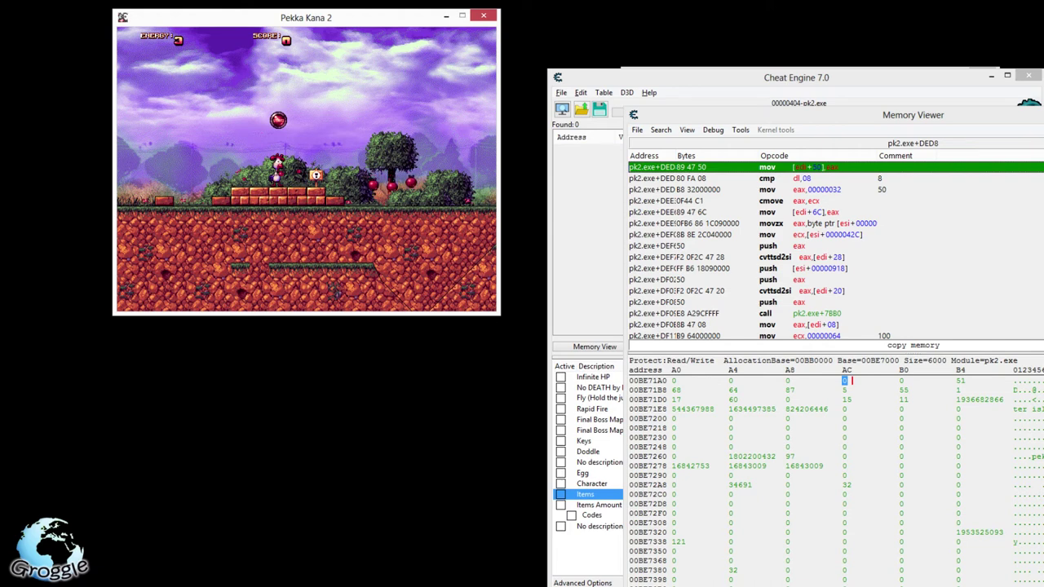
Return to the Memory Viewer and examine the item slots in row 00BE71A0 and the values around them.
key("alt+Tab")
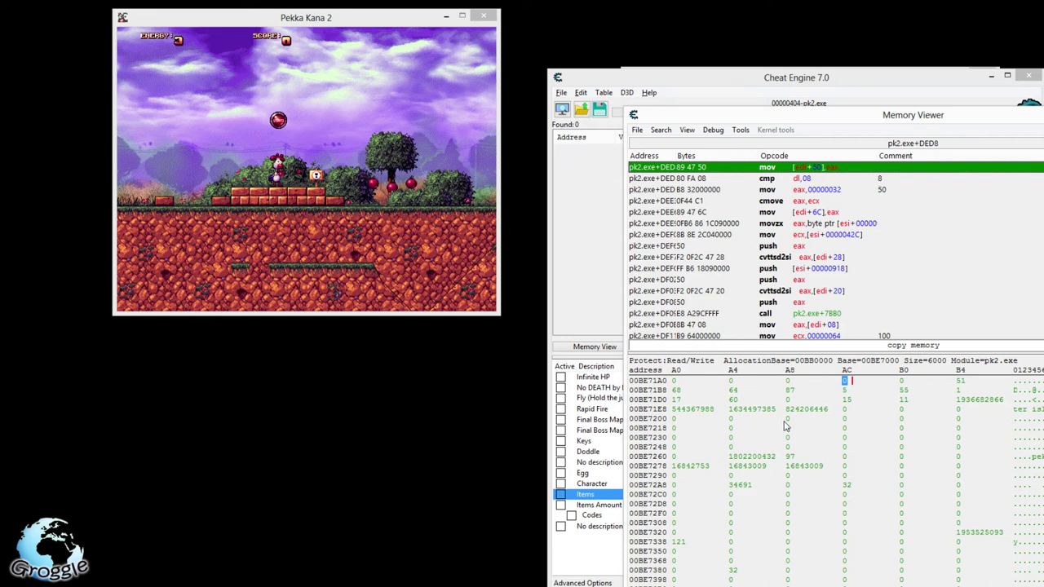
scroll(785, 425, "up", 2)
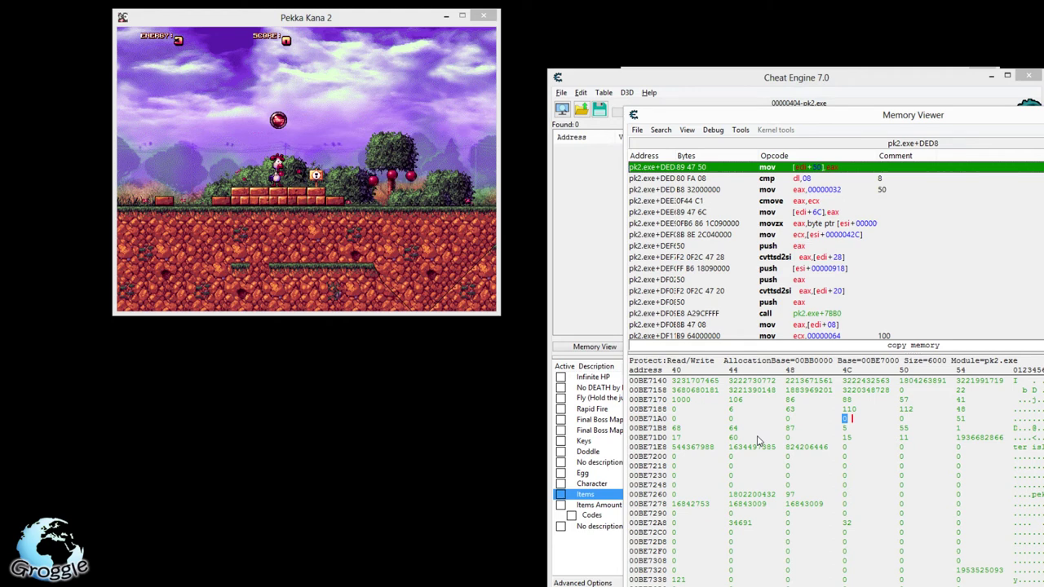
left_click(682, 420)
left_click(730, 420)
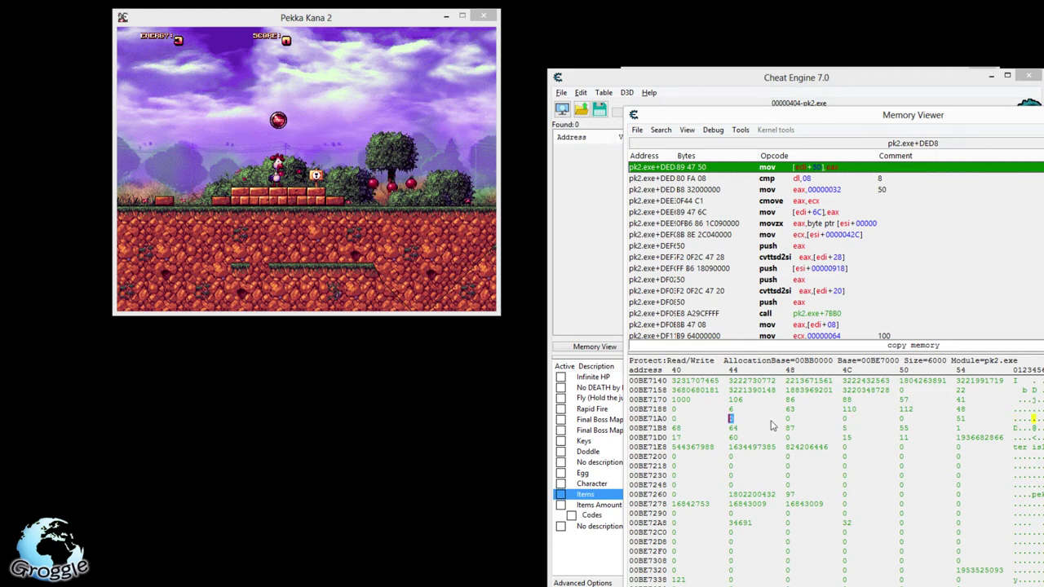
left_click(844, 420)
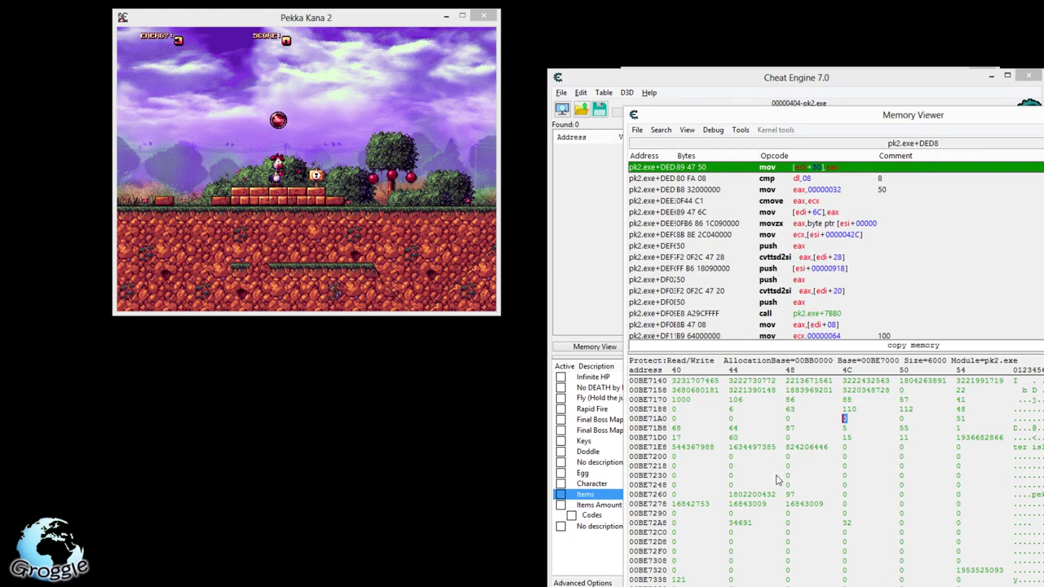
left_click(673, 419)
key("Right")
key("Right")
key("Right")
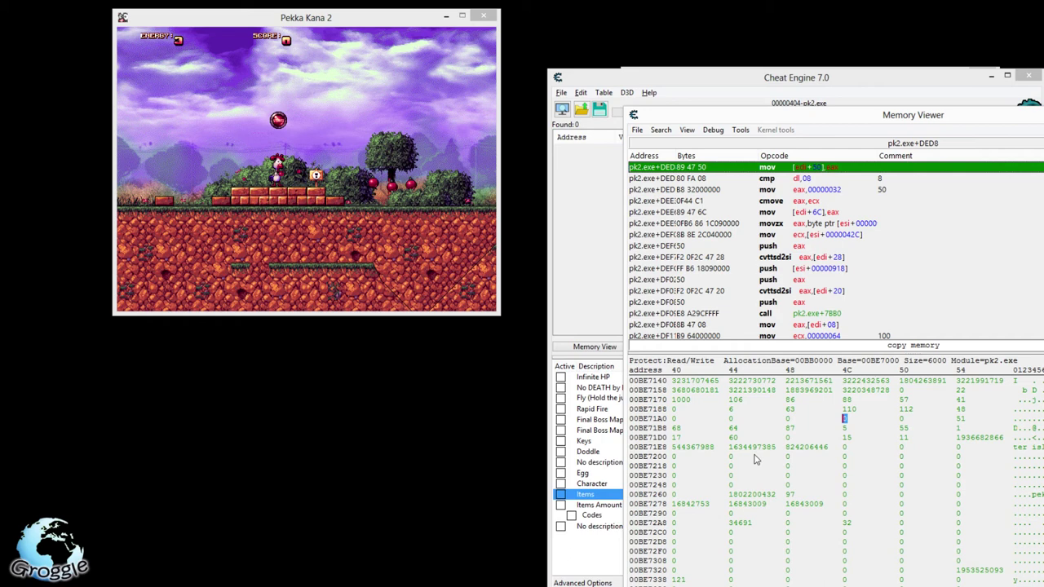
Set the 4-byte value at address 00BE7188 to 18.
left_click(673, 409)
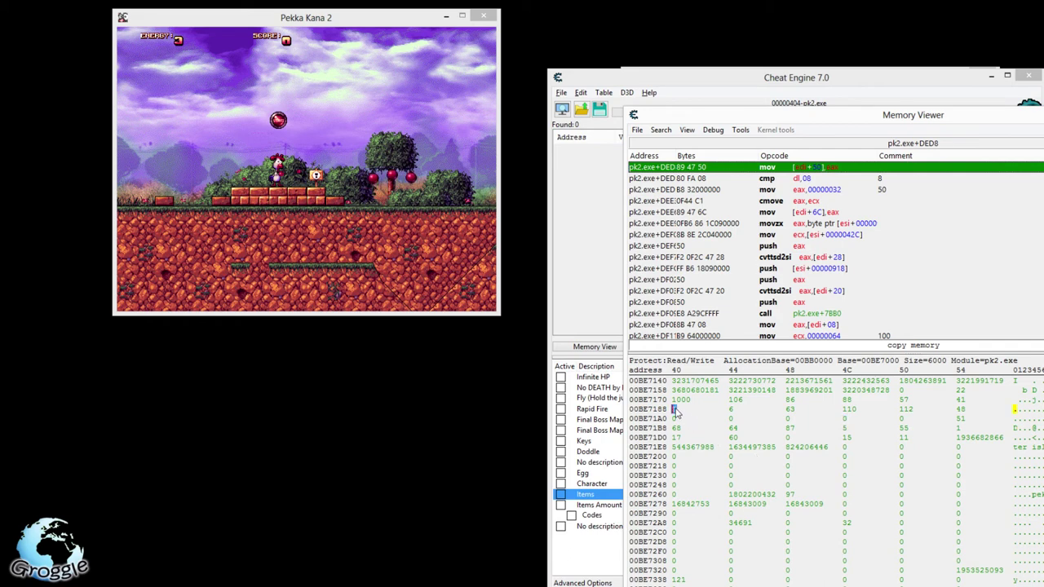
double_click(675, 411)
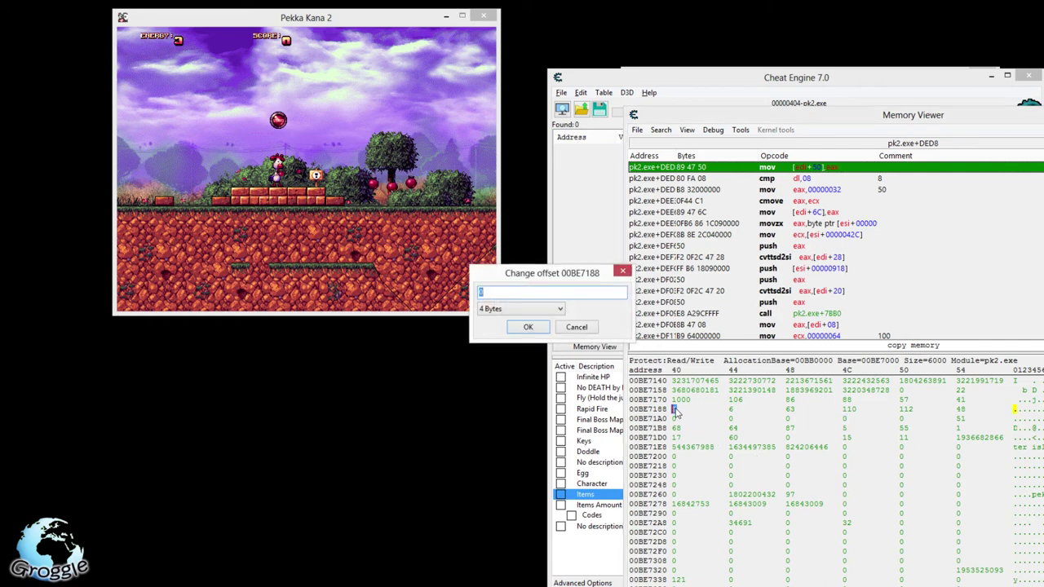
type("18")
key("Return")
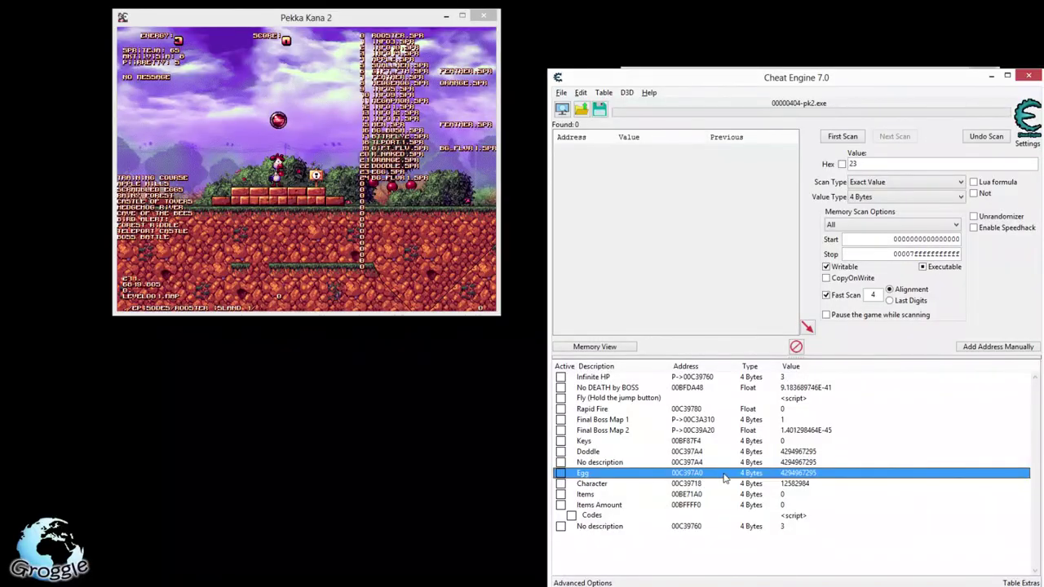
Set the value of the undescribed 4-byte entry at address 00C397A4 to 0.
left_click(793, 463)
double_click(795, 463)
type("0")
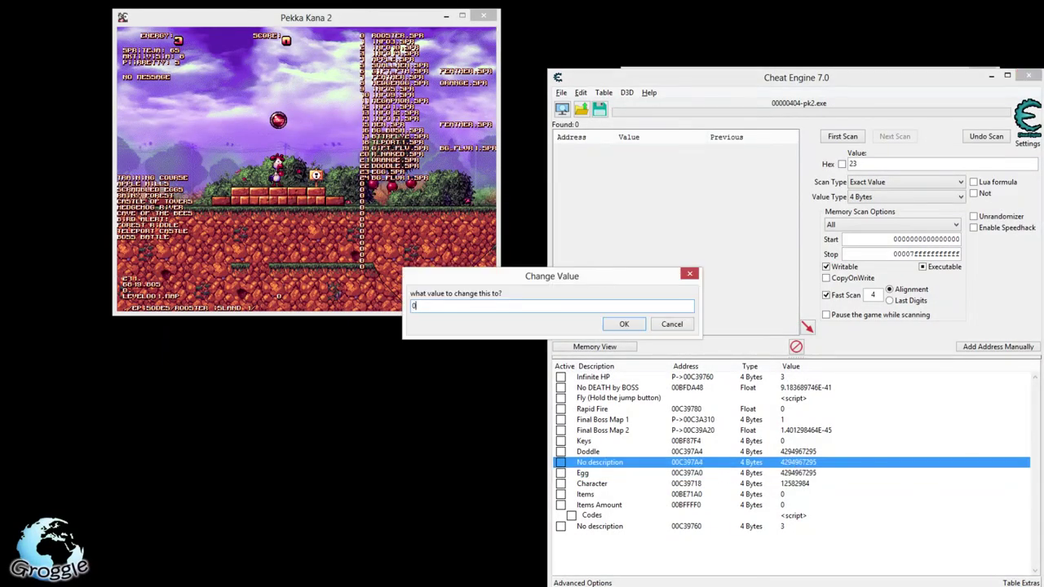
key("Return")
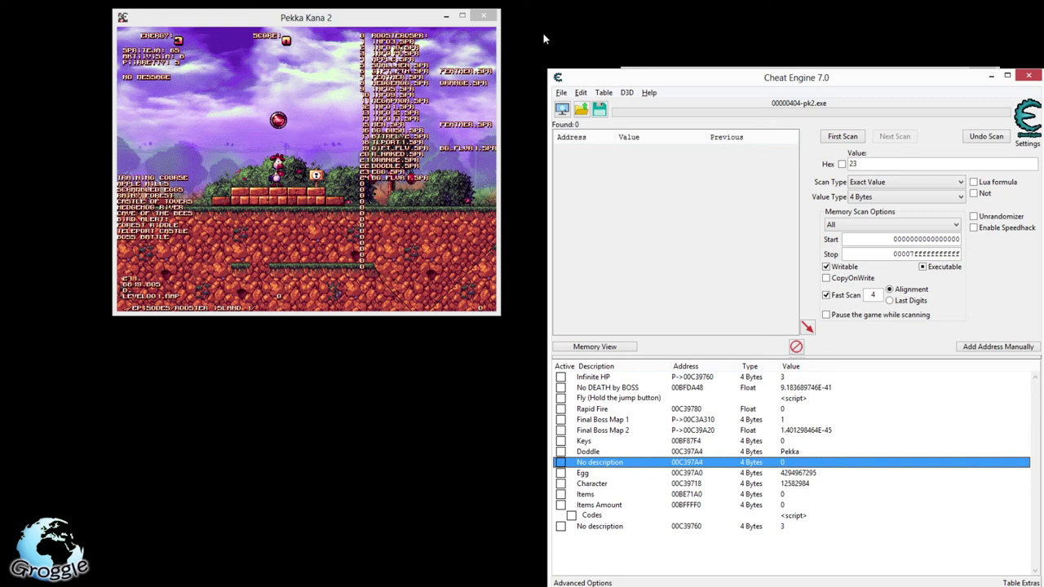
Set the undescribed entry at address 00C397A4 to 6, the value for Present (Feather).
double_click(785, 463)
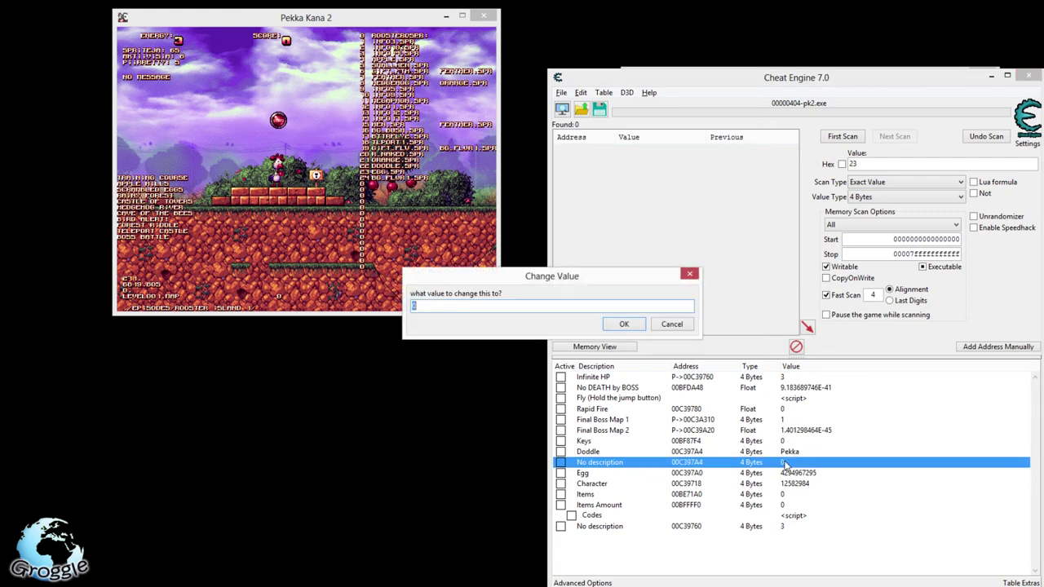
type("6")
key("Return")
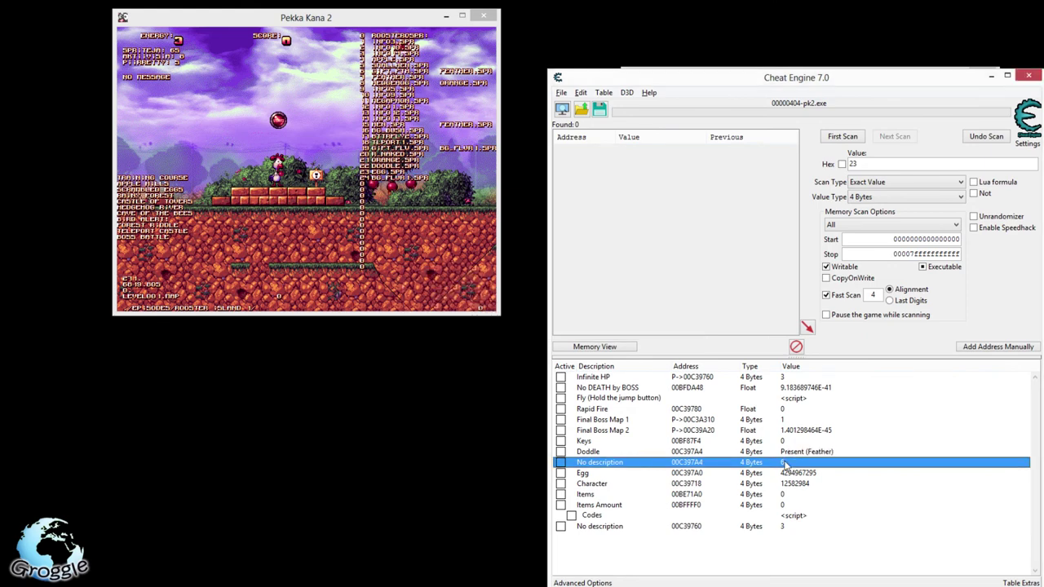
Switch to Pekka Kana 2, try the edited doodle value while moving the character forward on the bricks, and return to Cheat Engine.
key("alt+Tab")
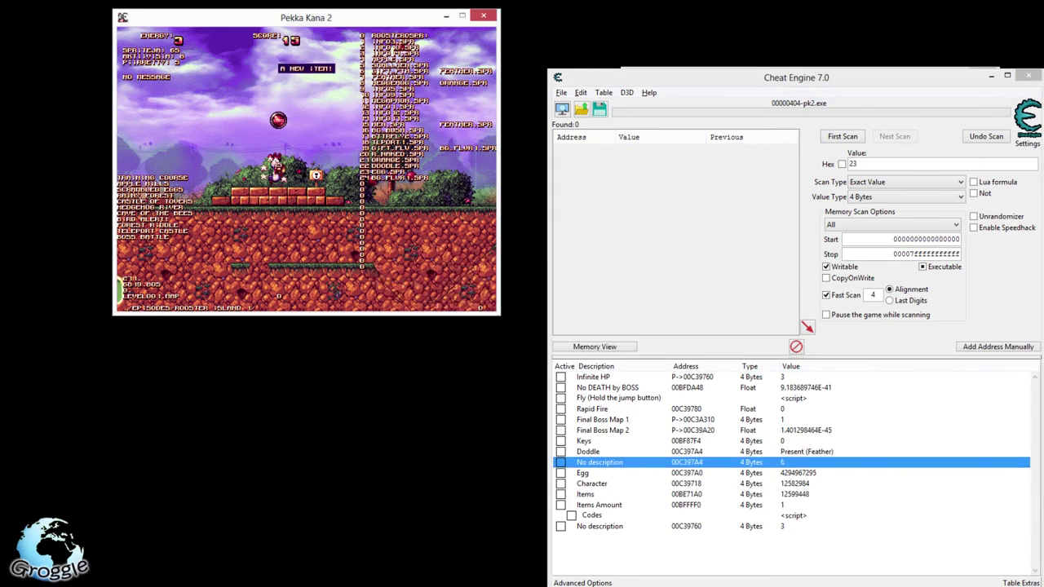
key("Right")
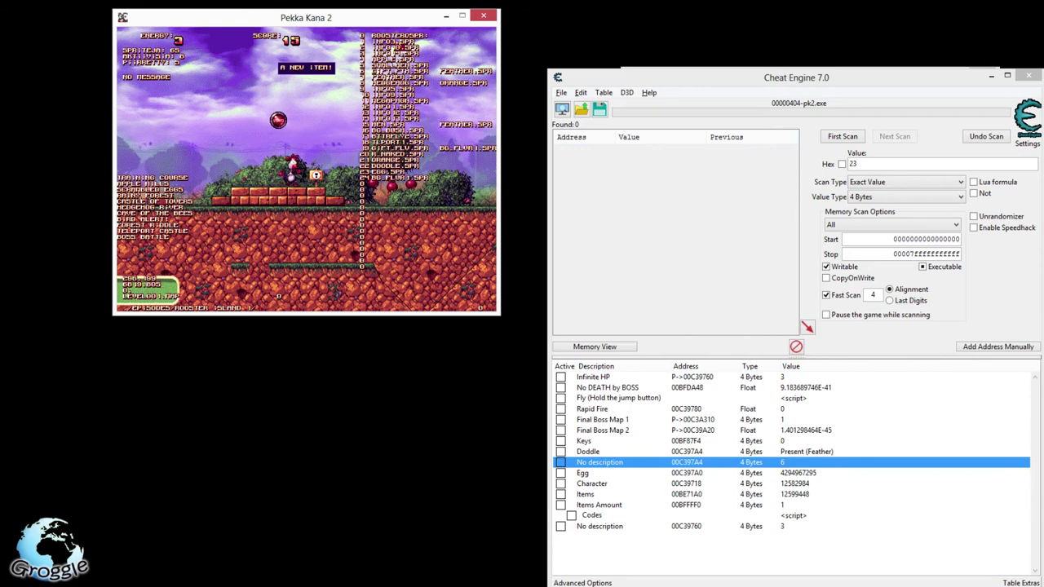
key("Right")
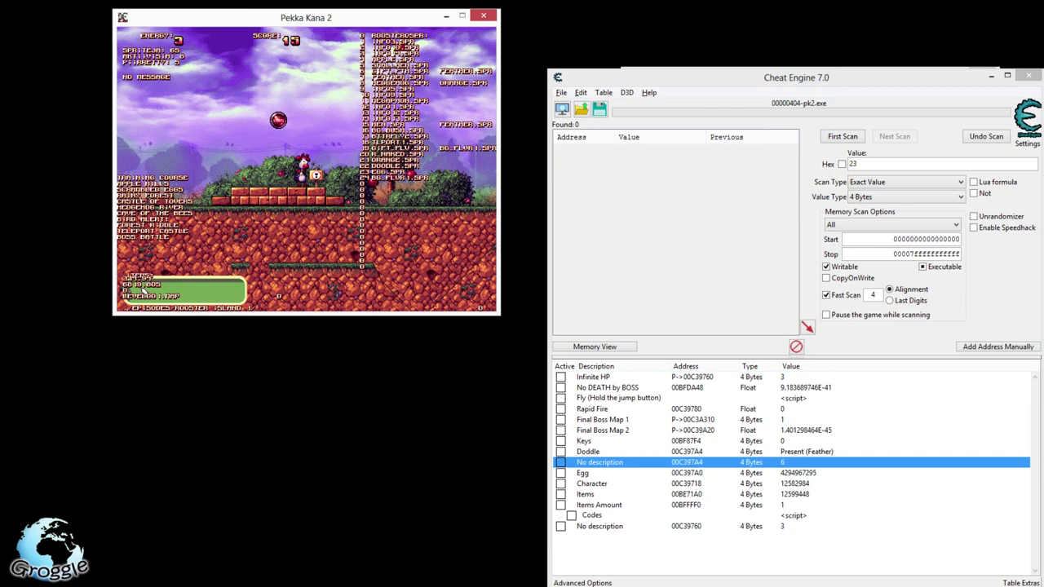
key("alt+Tab")
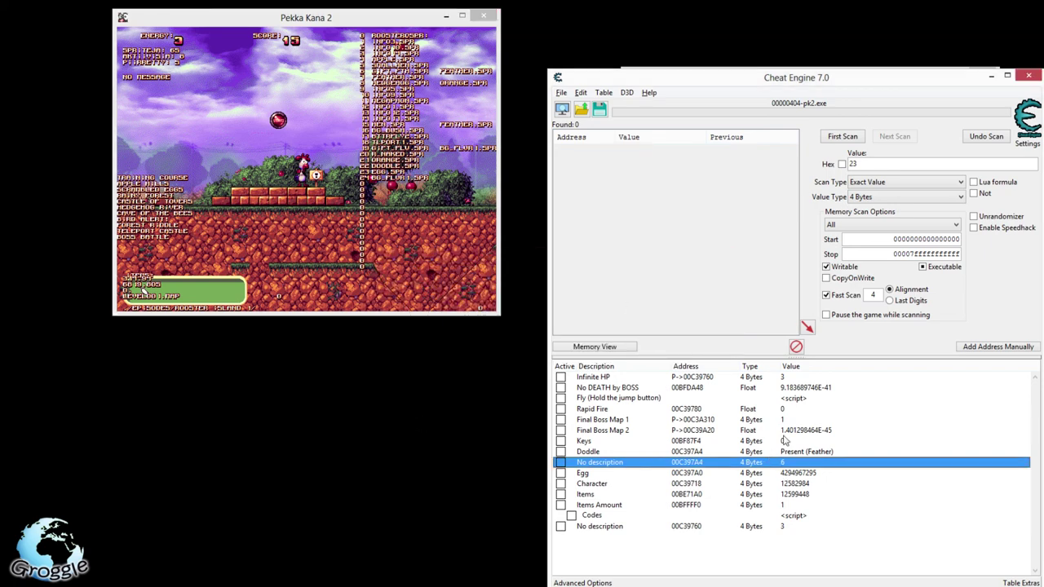